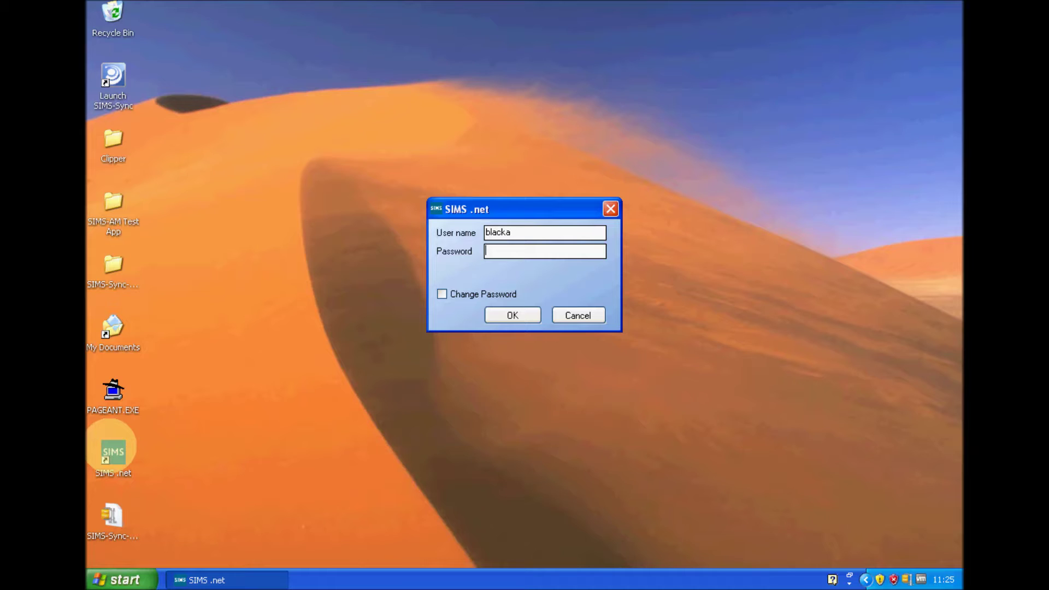
Enter the account password in the SIMS .net login dialog and sign in.
type("a")
key("Return")
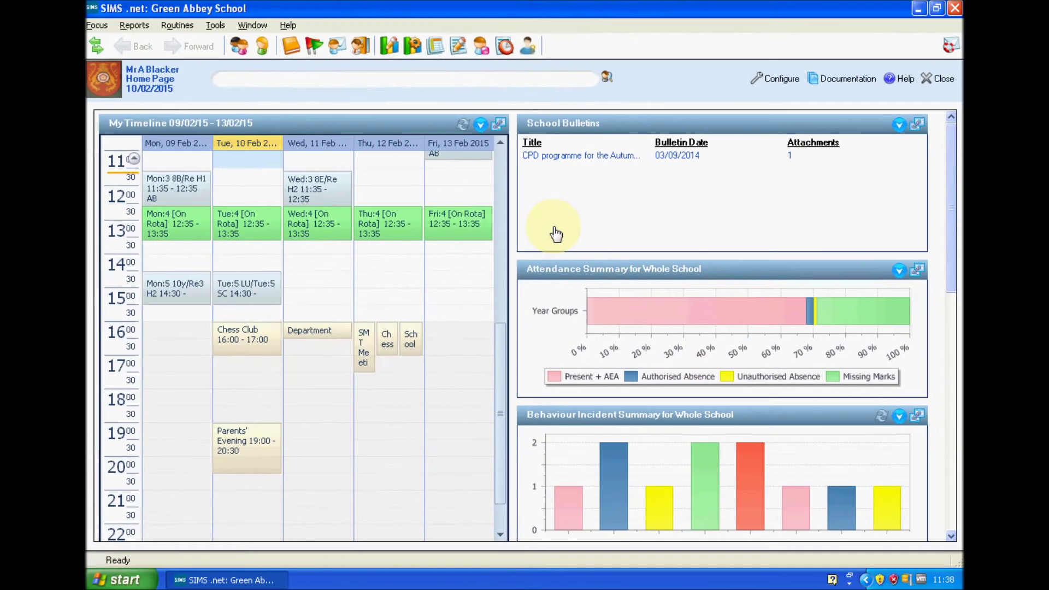
Set Data Change Management tracking to ON, save it and confirm the change.
left_click(216, 25)
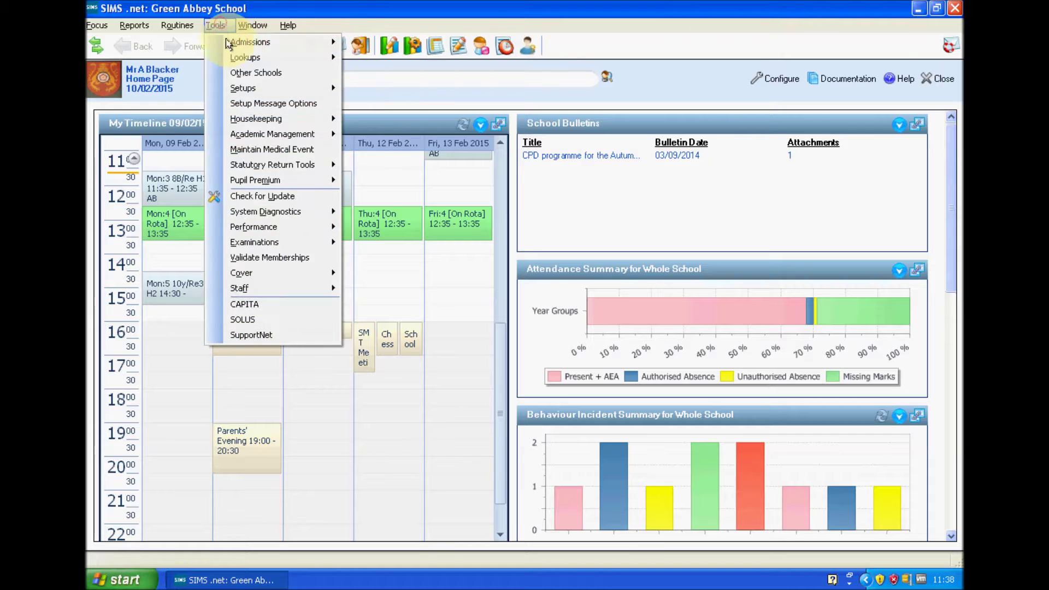
mouse_move(269, 87)
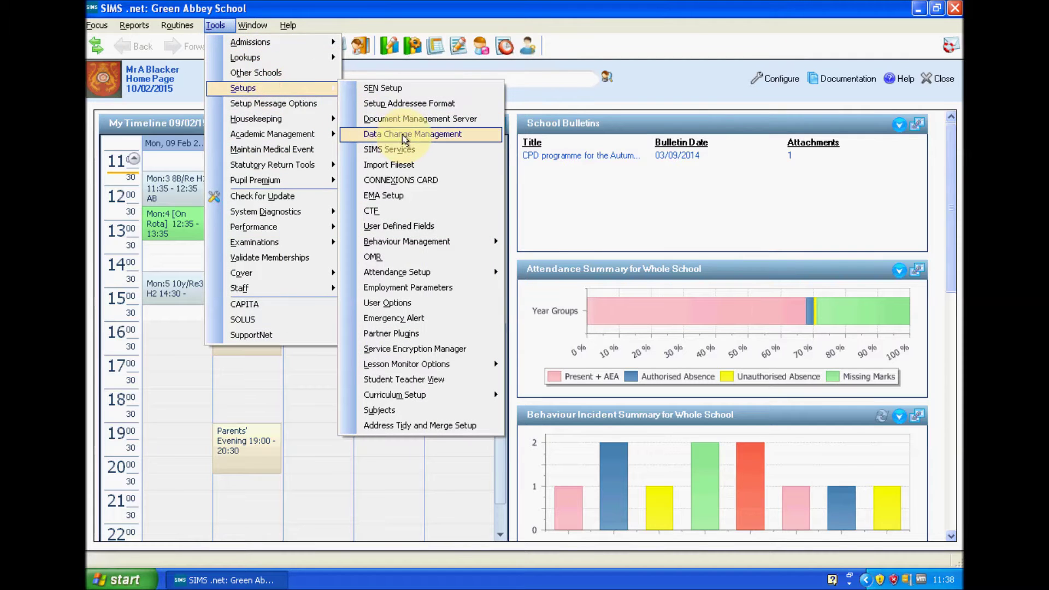
left_click(405, 136)
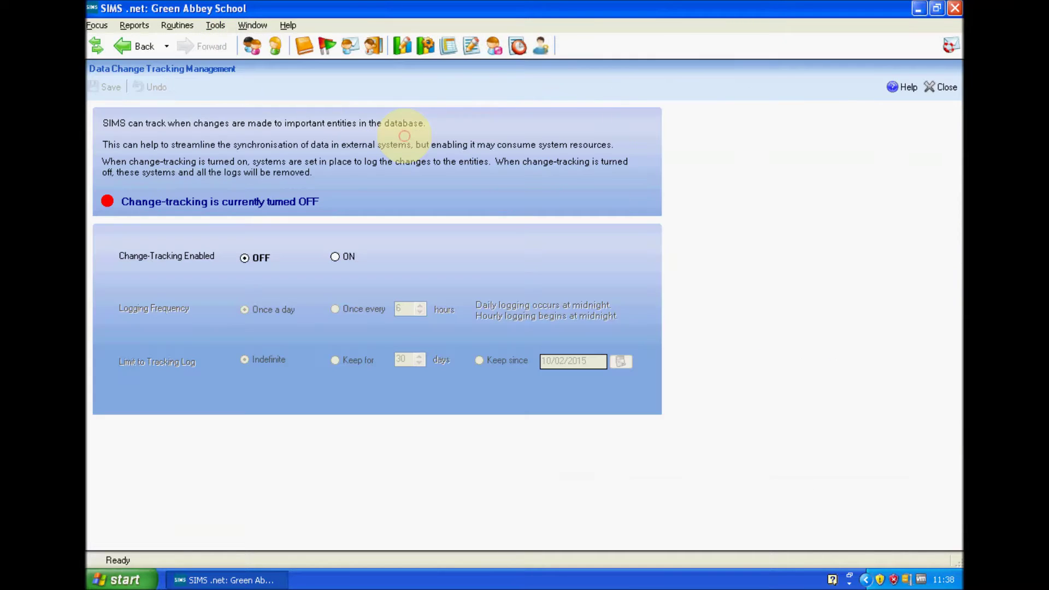
left_click(335, 258)
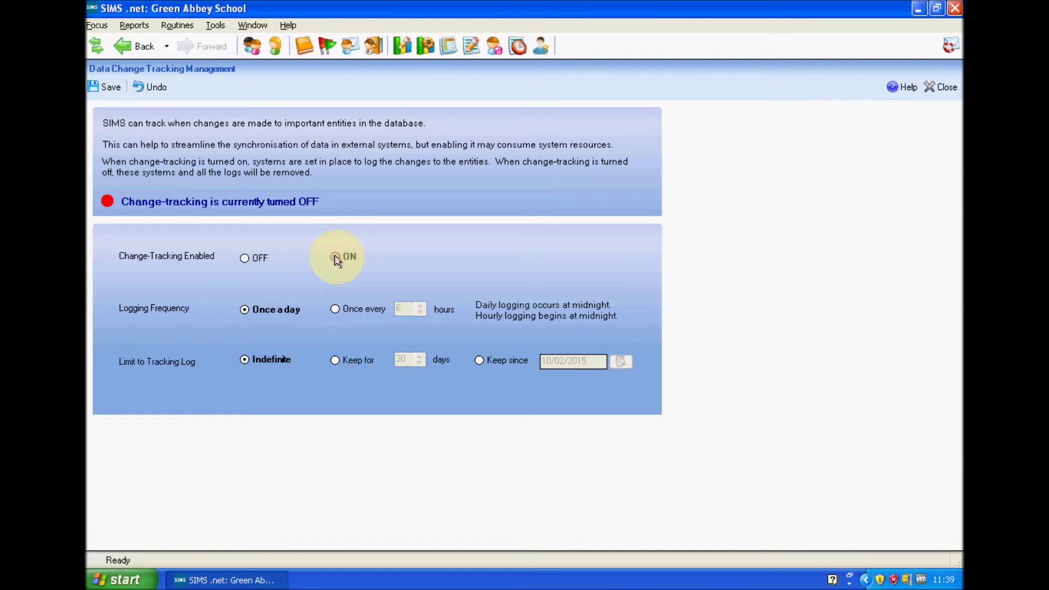
left_click(110, 89)
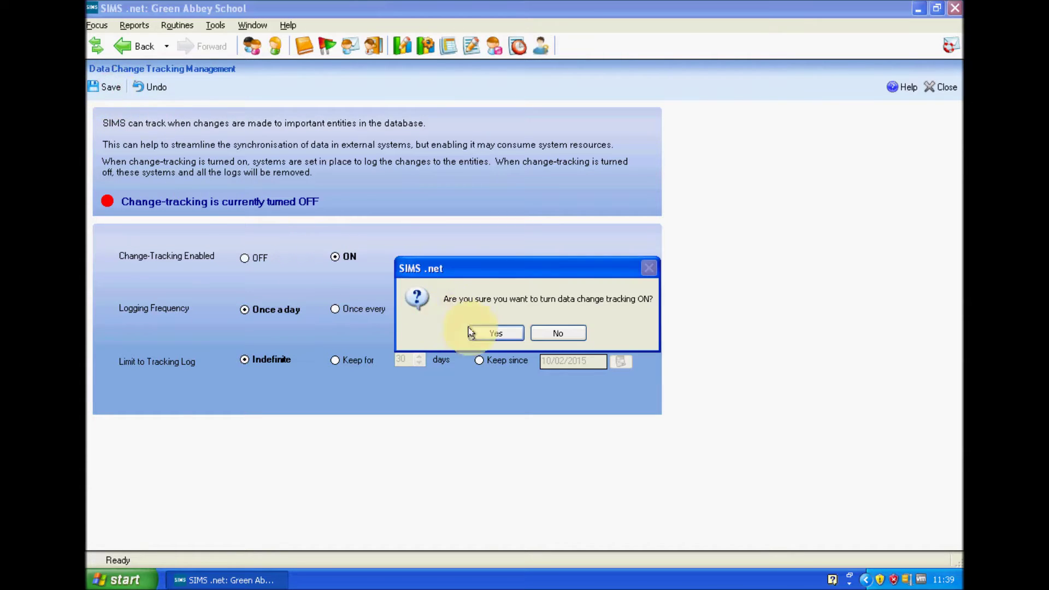
left_click(508, 338)
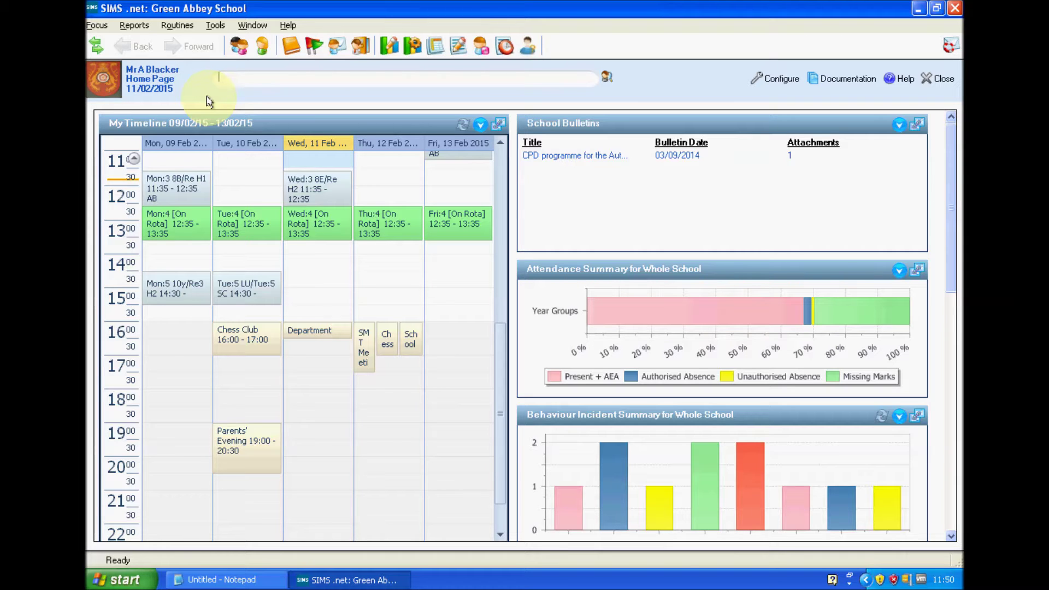
Open the Focus menu to head towards user management.
left_click(96, 25)
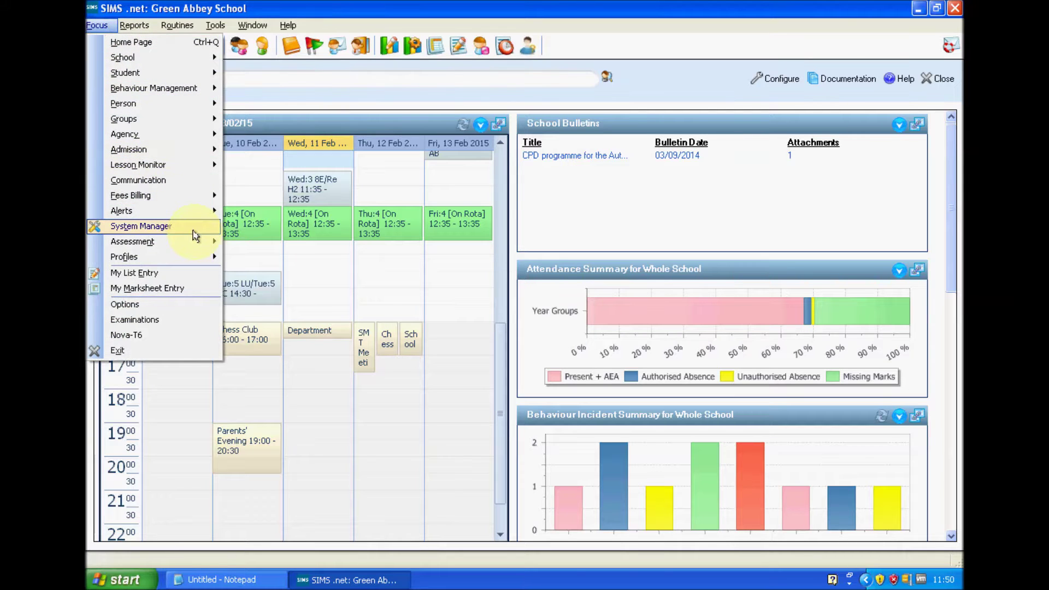
In Manage Users, create a new user by entering the sync account's surname and forename.
mouse_move(194, 229)
left_click(304, 230)
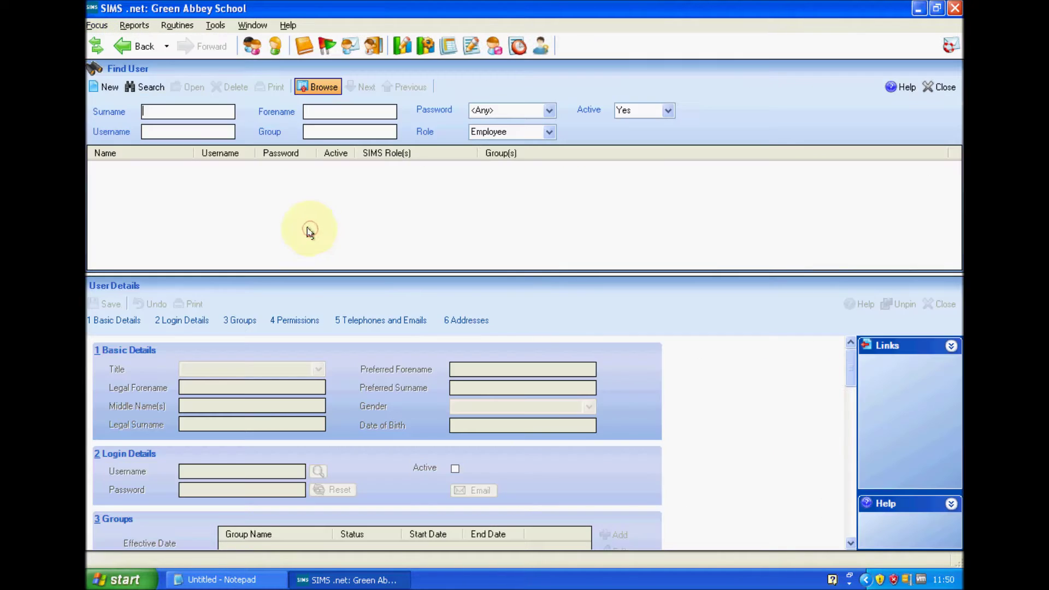
left_click(105, 87)
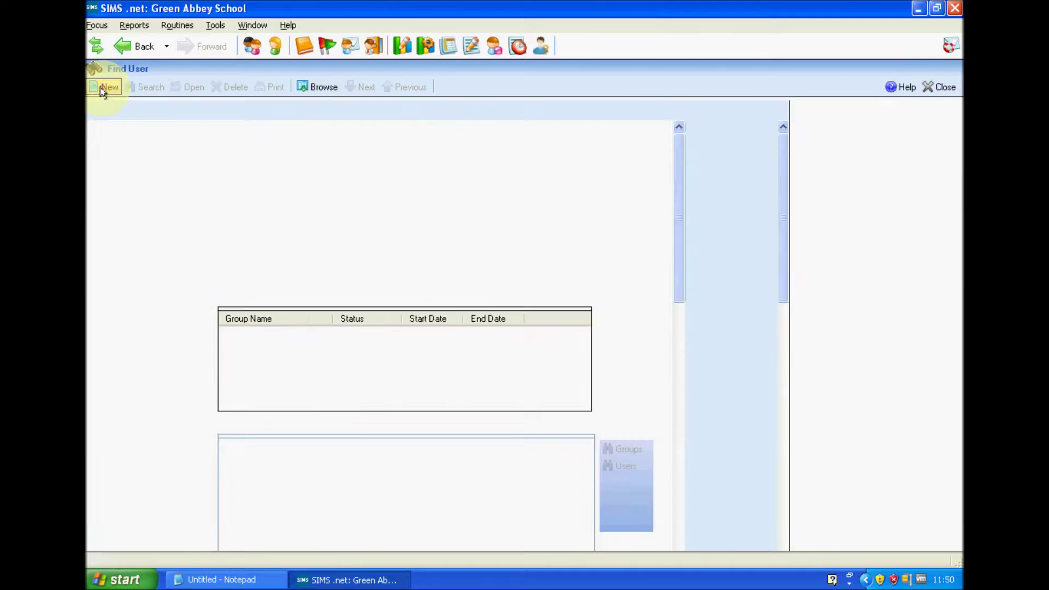
left_click(277, 189)
type("Alfie0")
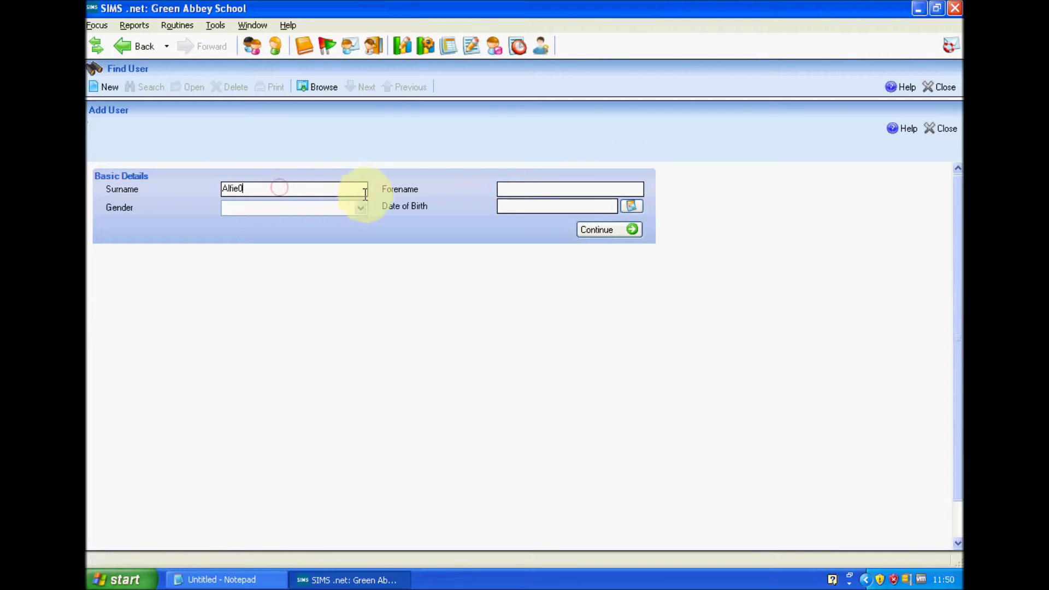
left_click(521, 187)
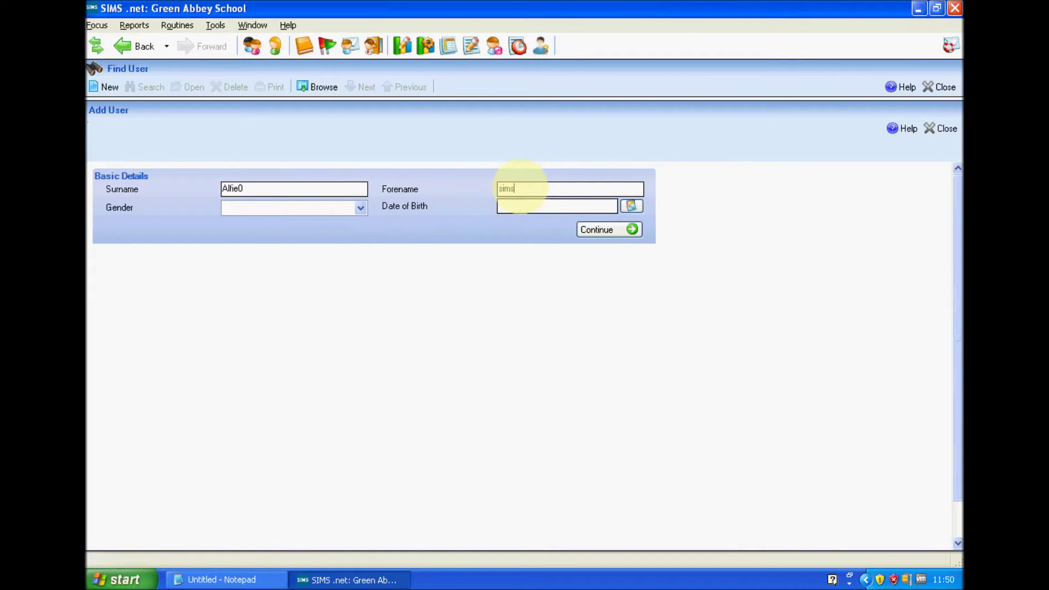
type("sims")
left_click(616, 229)
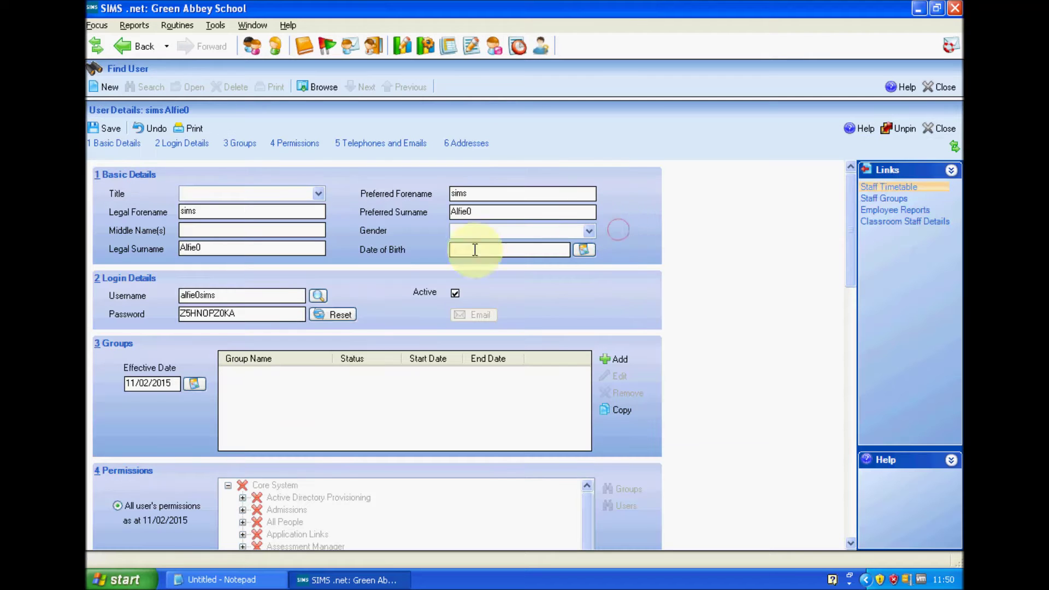
Copy the generated username and password into the Notepad document.
left_click(124, 295)
key("ctrl+c")
left_click(215, 579)
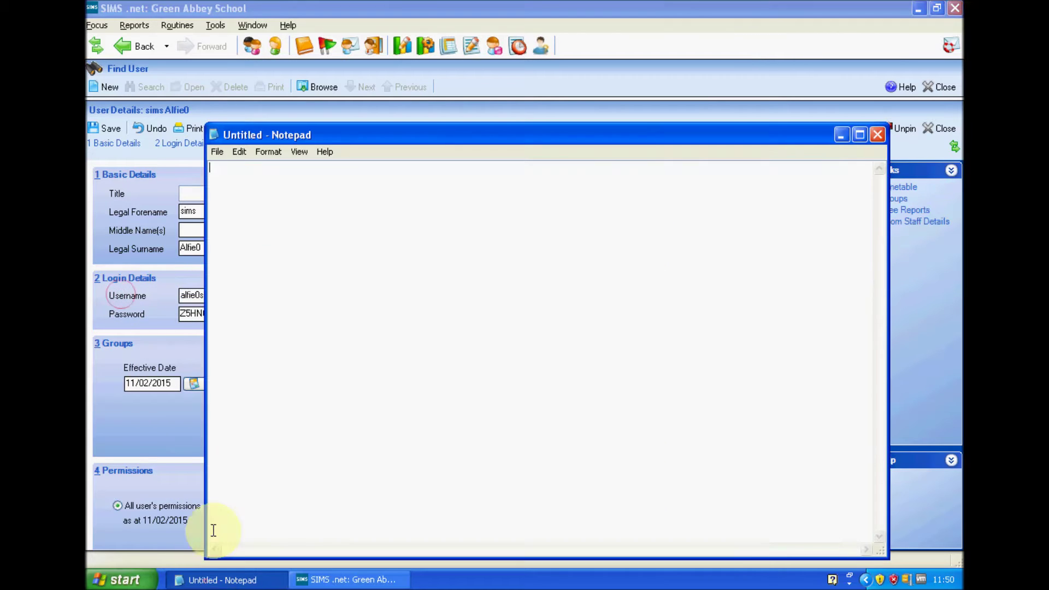
key("ctrl+v")
left_click(173, 350)
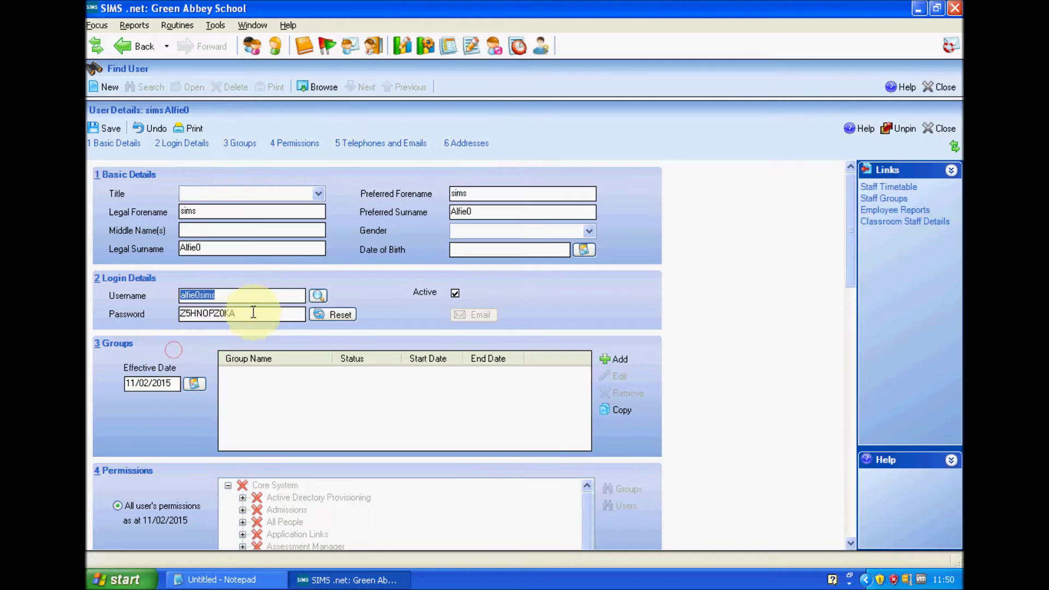
left_click(134, 314)
left_click(216, 579)
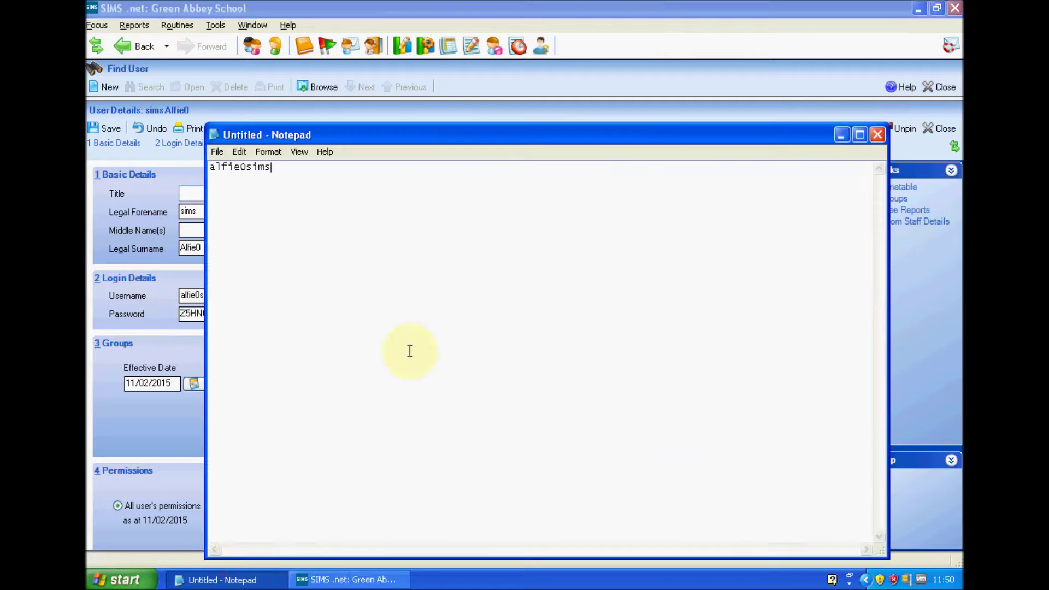
left_click_drag(423, 295, 209, 166)
left_click(164, 440)
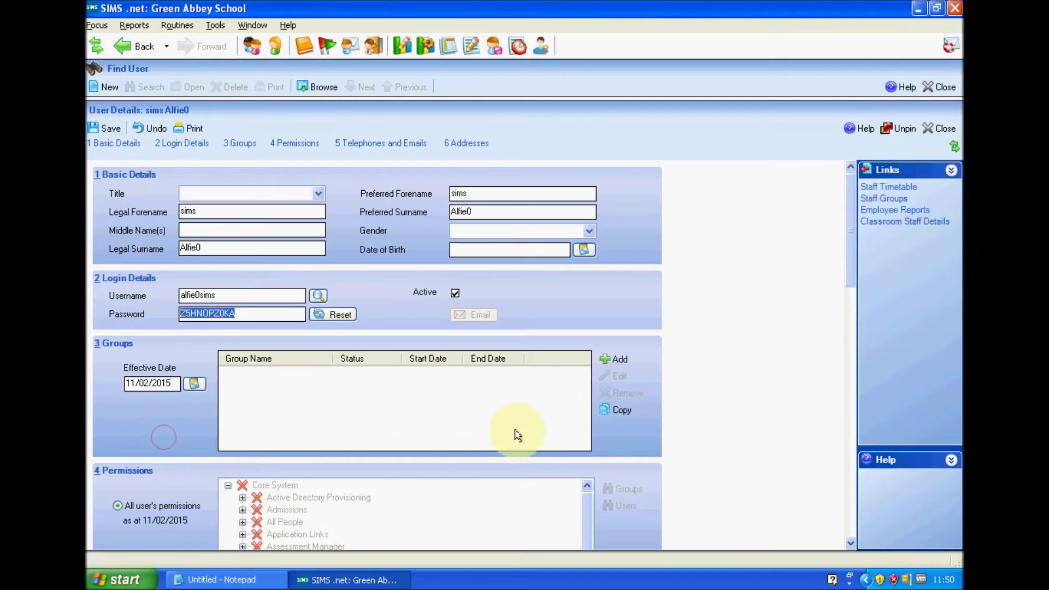
Add the Assessment Co-Ordinator, Curricular Manager and School Administrator groups to the user.
left_click(620, 362)
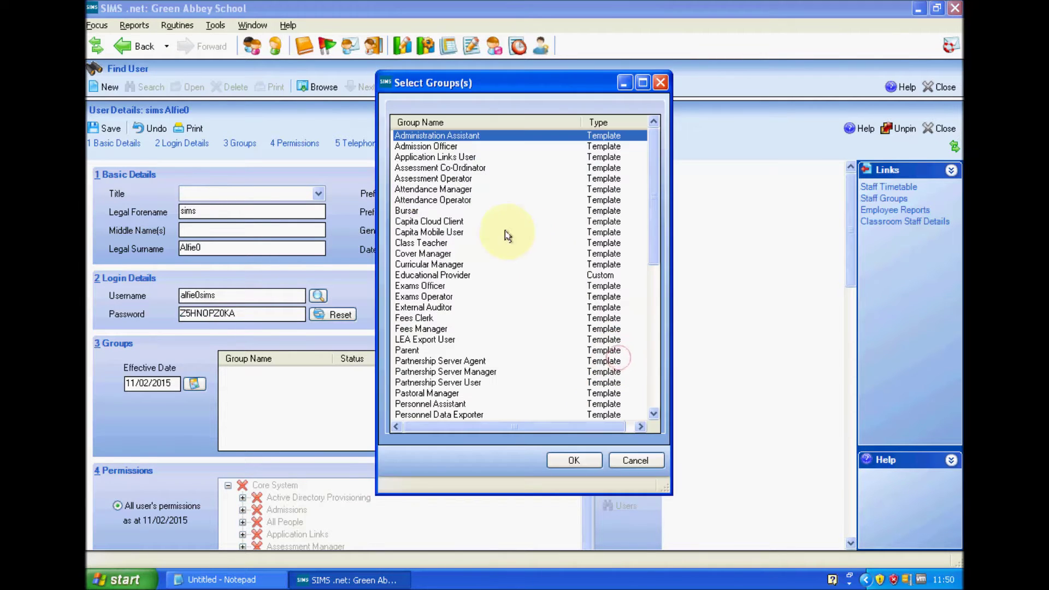
double_click(453, 169)
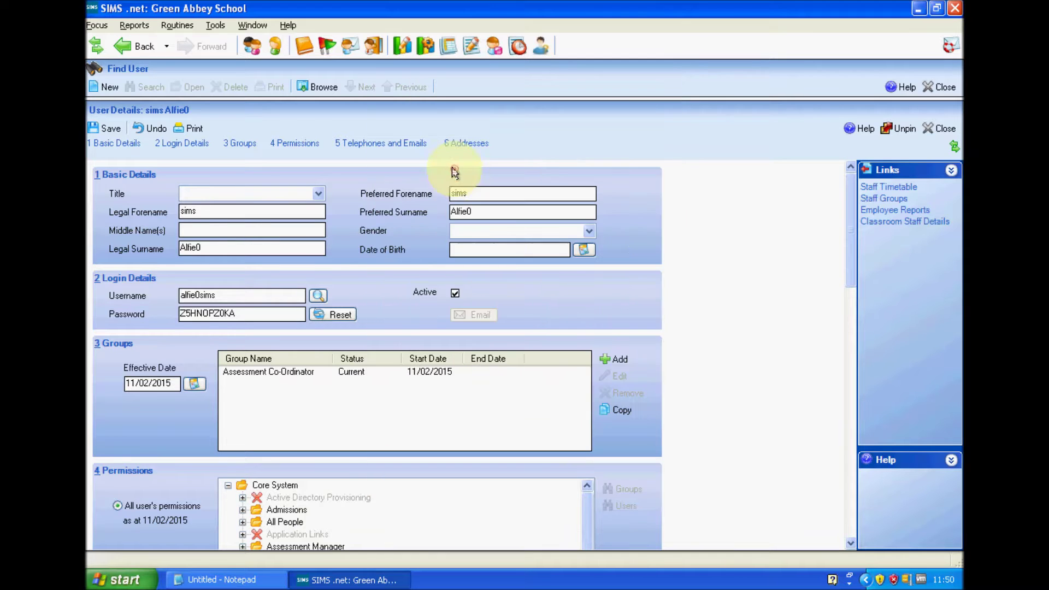
left_click(621, 359)
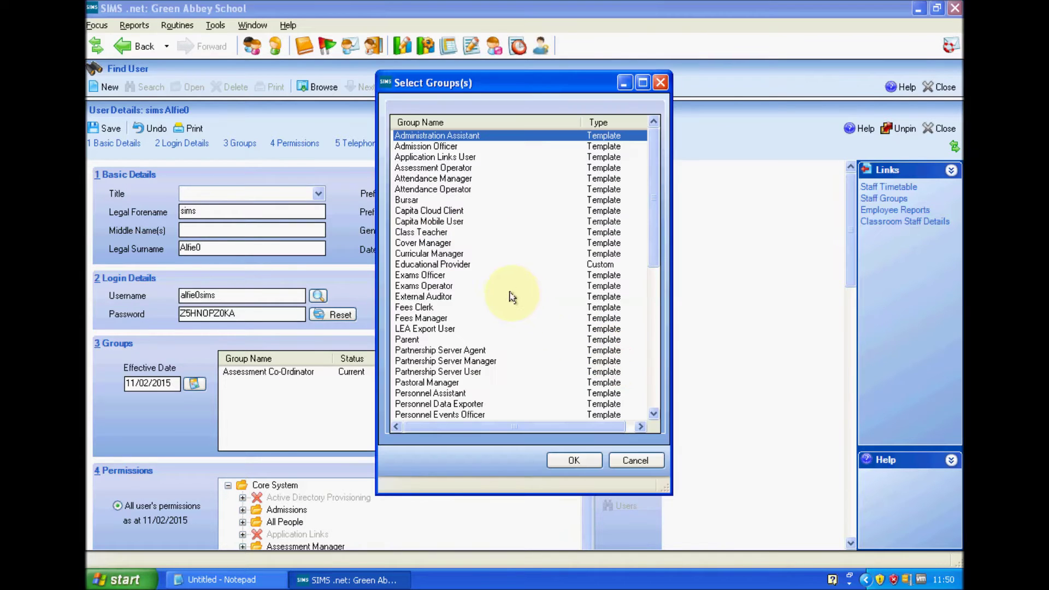
double_click(444, 255)
left_click(620, 359)
left_click(460, 350)
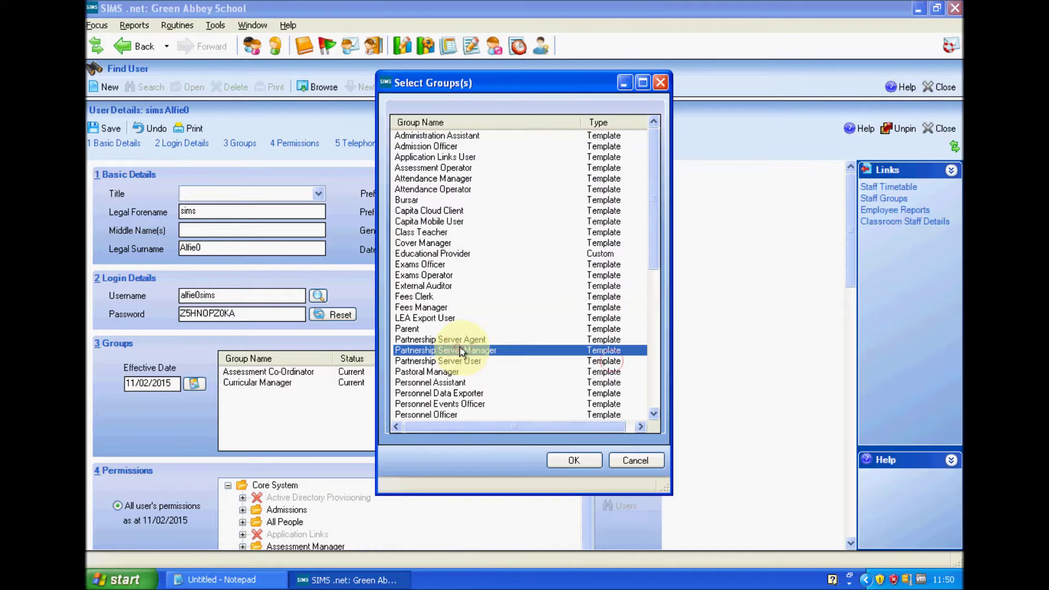
scroll(470, 382, "down", 2)
left_click(484, 415)
left_click(574, 460)
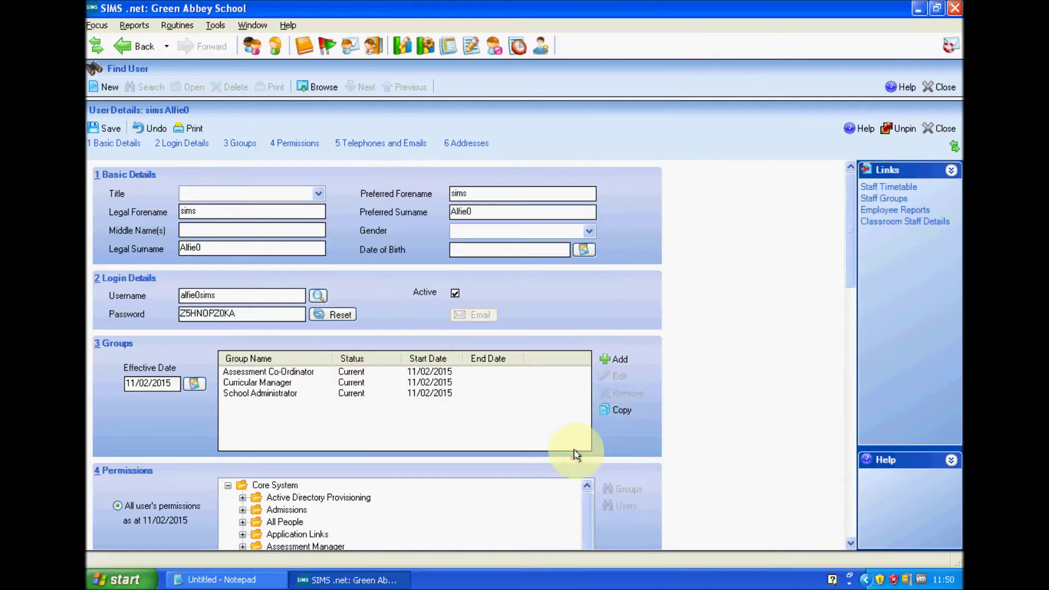
Add the Third Party Reporter and TP SuperUser groups to the user.
left_click(609, 372)
left_click(444, 362)
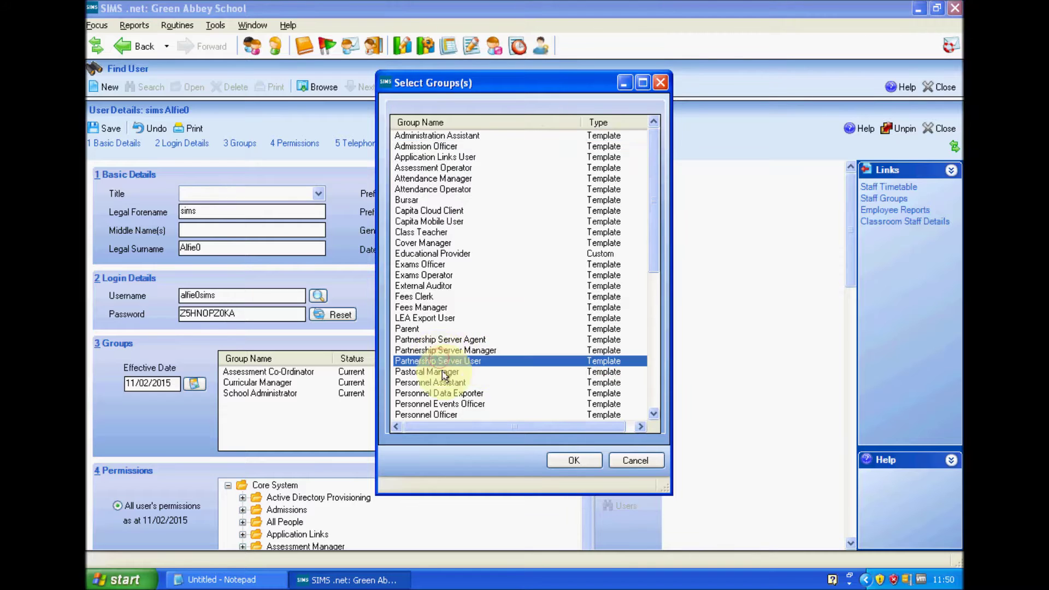
scroll(454, 382, "down", 7)
left_click(473, 414)
double_click(479, 416)
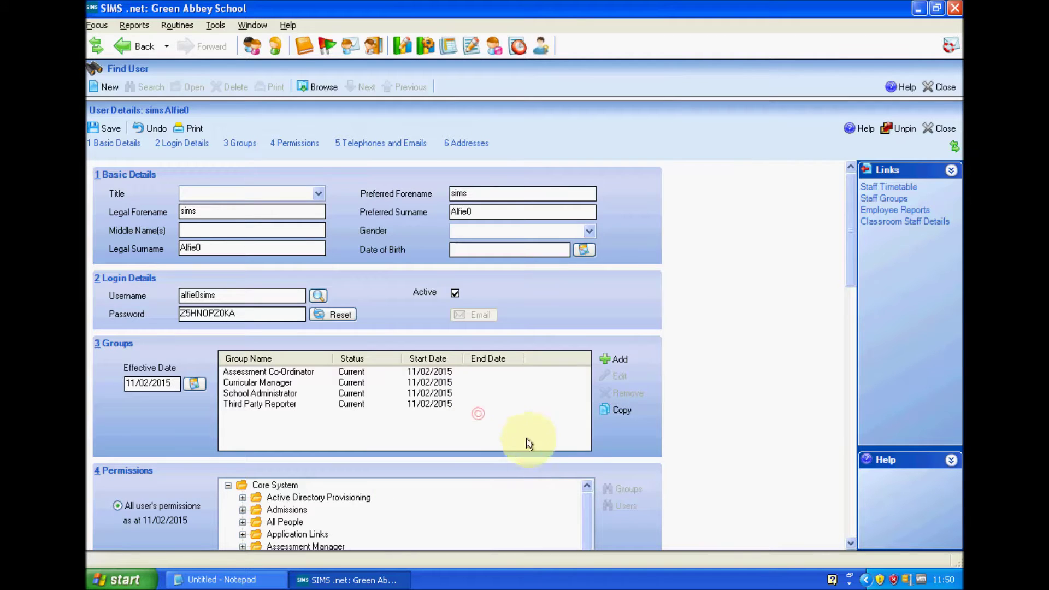
left_click(615, 373)
left_click(480, 352)
scroll(486, 364, "down", 7)
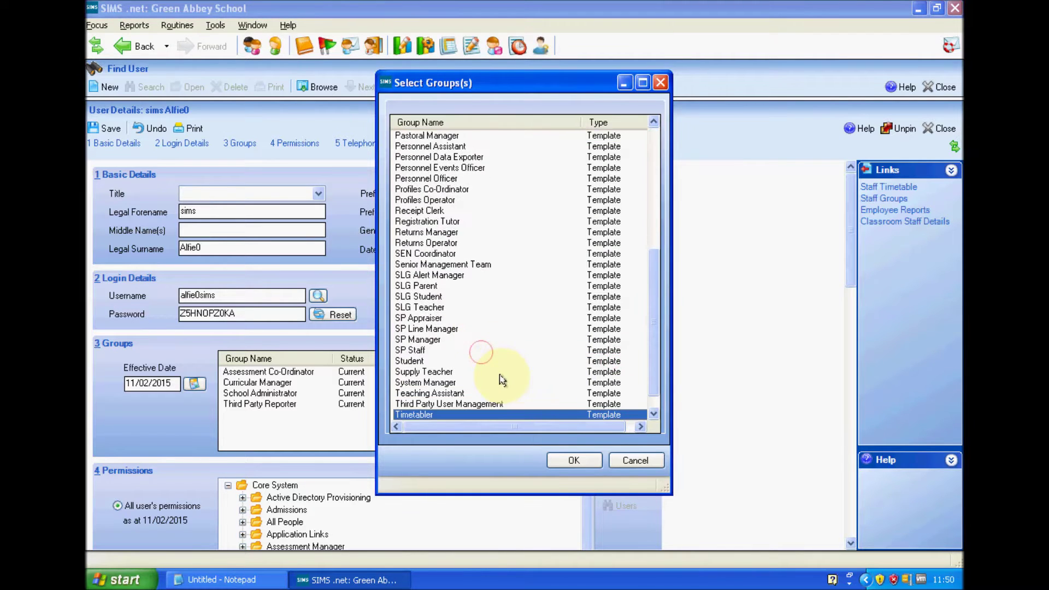
left_click(524, 417)
left_click(573, 459)
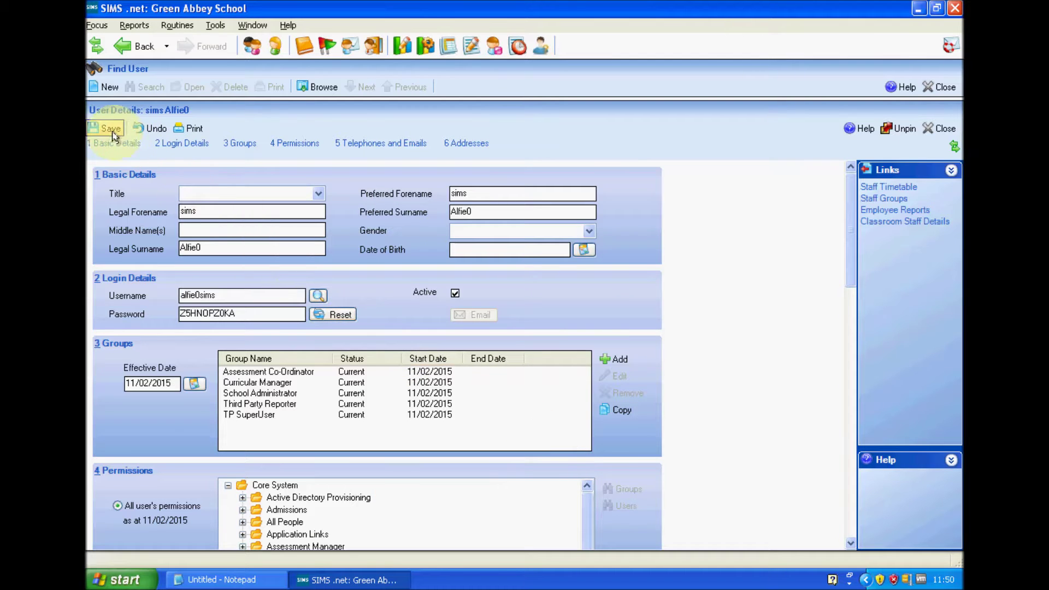
Exit SIMS .net and copy the new user's username from Notepad.
left_click(97, 26)
left_click(138, 351)
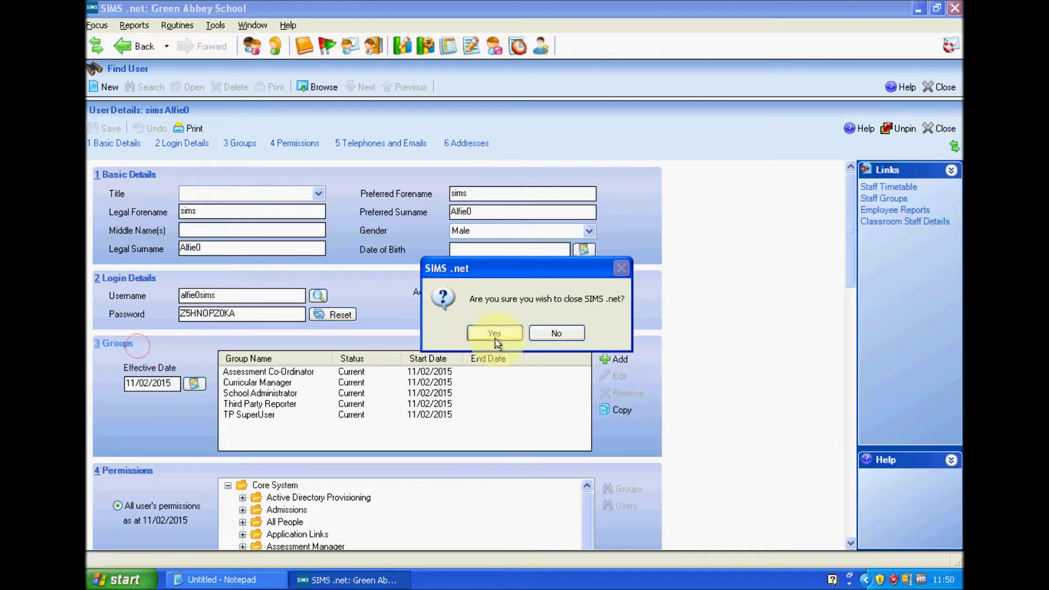
left_click(495, 335)
left_click(412, 286)
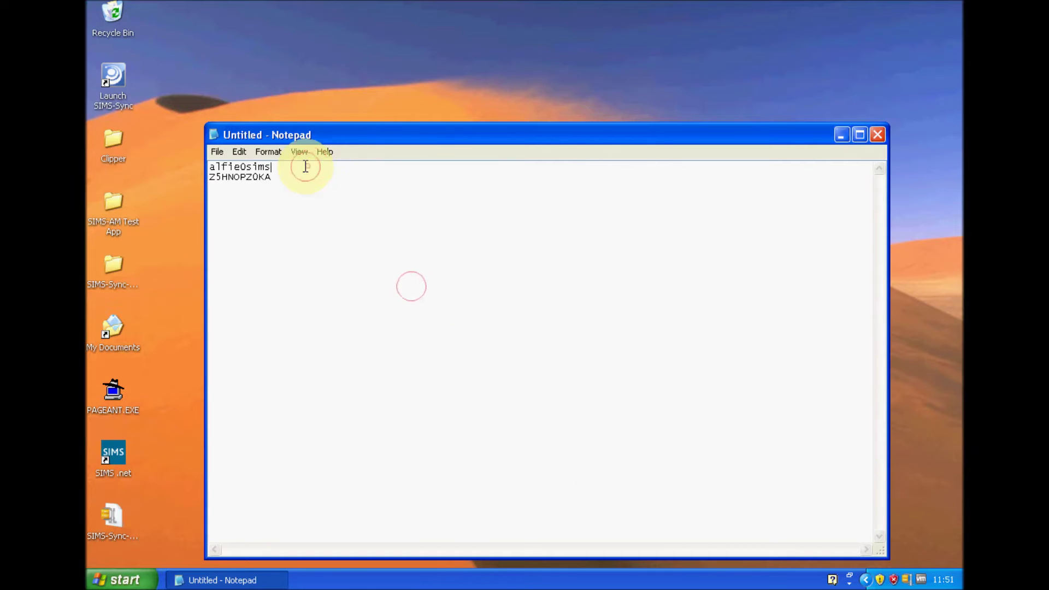
left_click_drag(305, 164, 171, 157)
type("c")
Relaunch SIMS .net and sign in as the new user with the saved password, ticking Change Password.
double_click(115, 466)
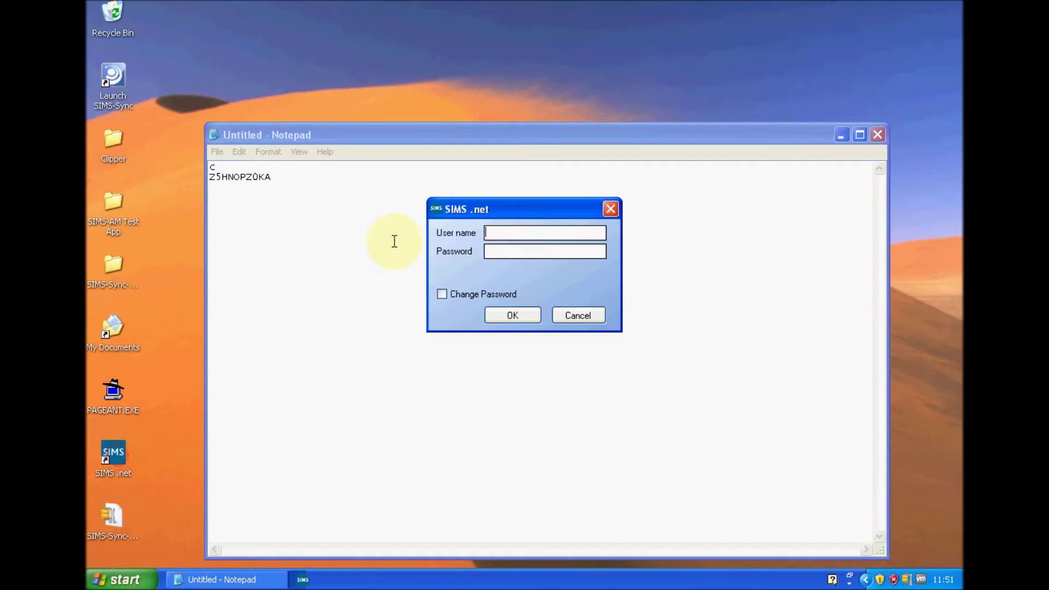
left_click(332, 184)
double_click(259, 180)
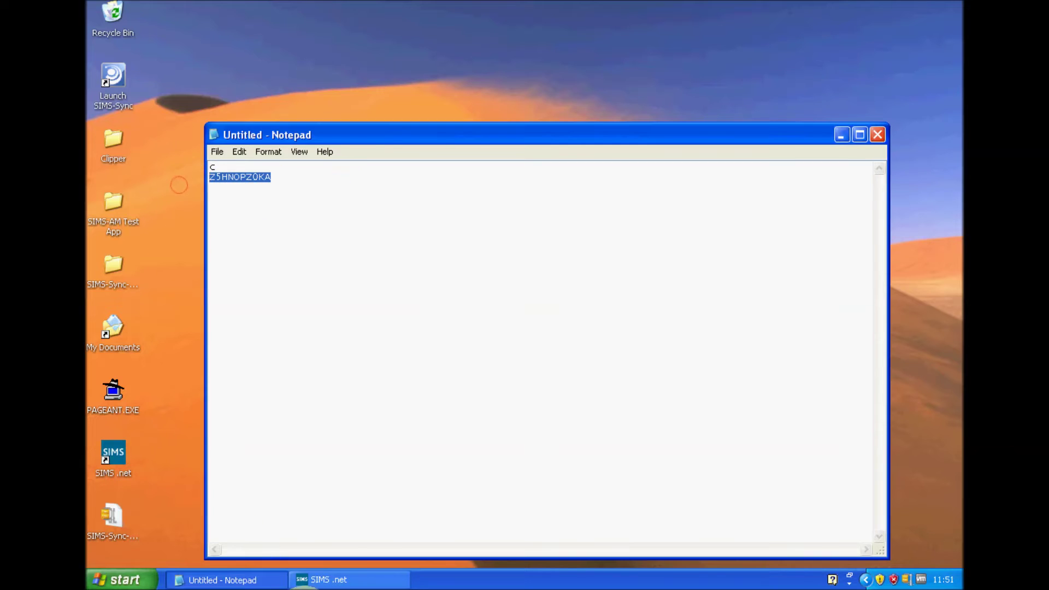
left_click(323, 579)
left_click(532, 252)
left_click(511, 294)
key("ctrl+v")
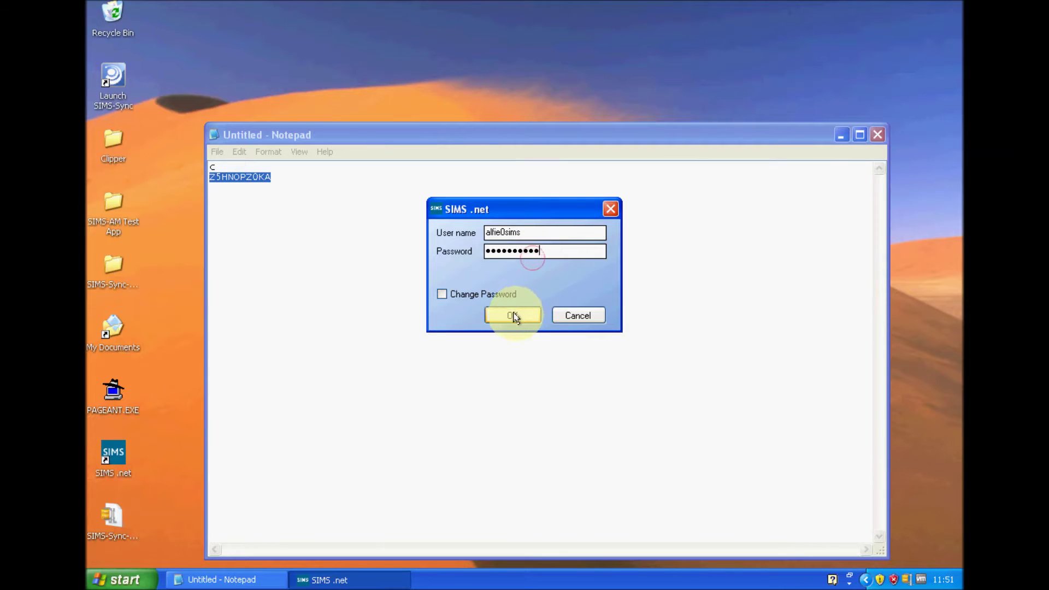
left_click(514, 316)
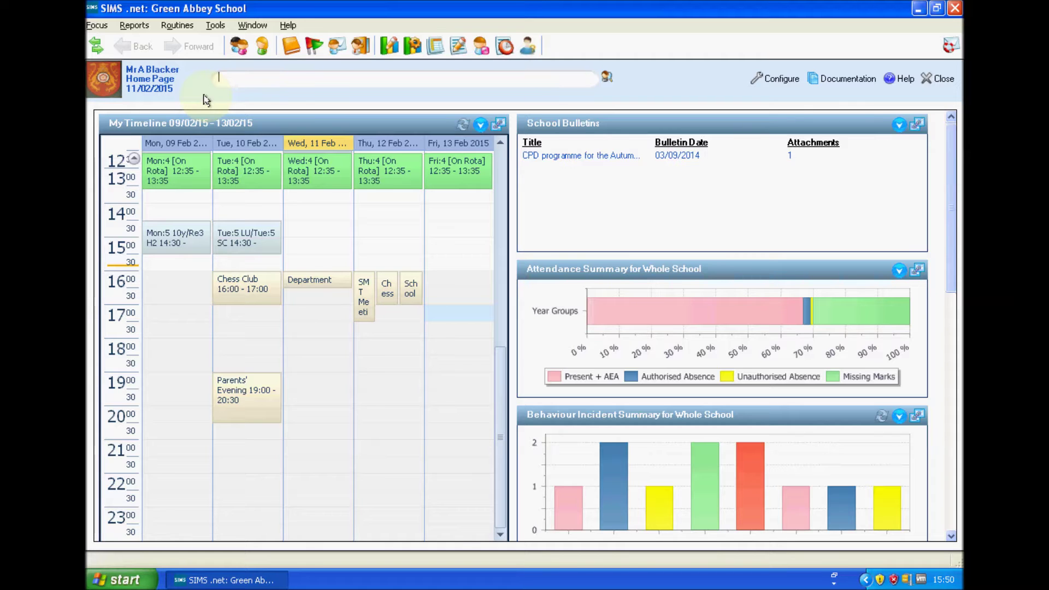
Search all current staff, open the first staff member's record and go to Contact Information.
left_click(98, 25)
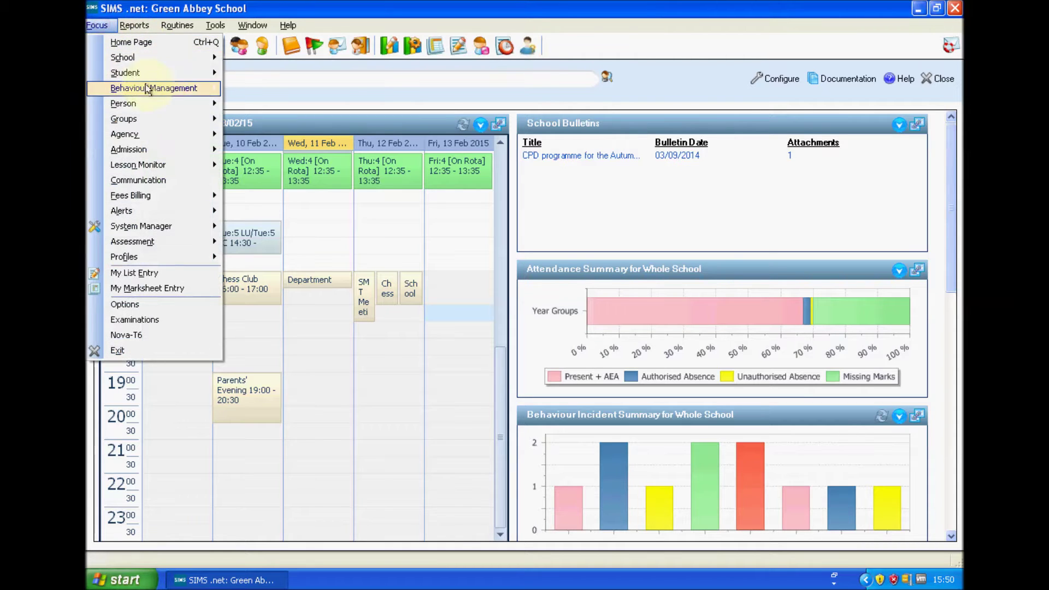
mouse_move(176, 107)
left_click(291, 106)
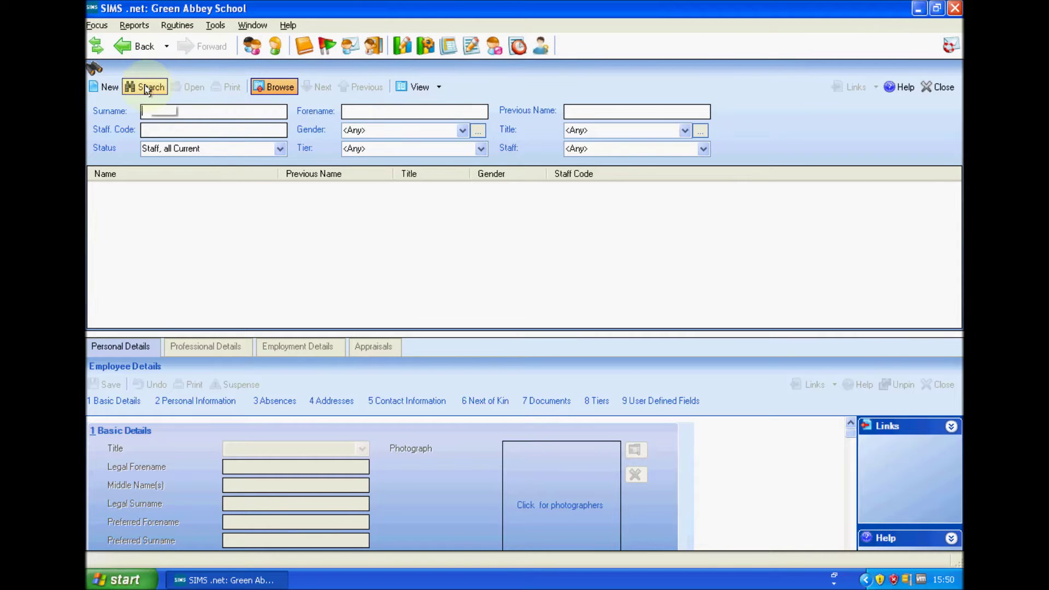
left_click(146, 89)
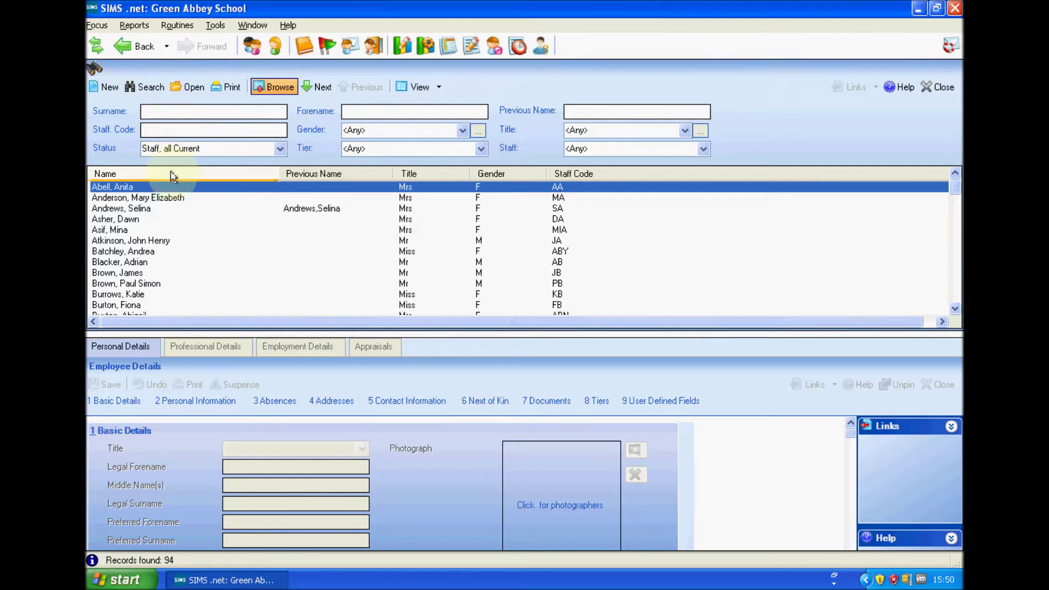
double_click(185, 190)
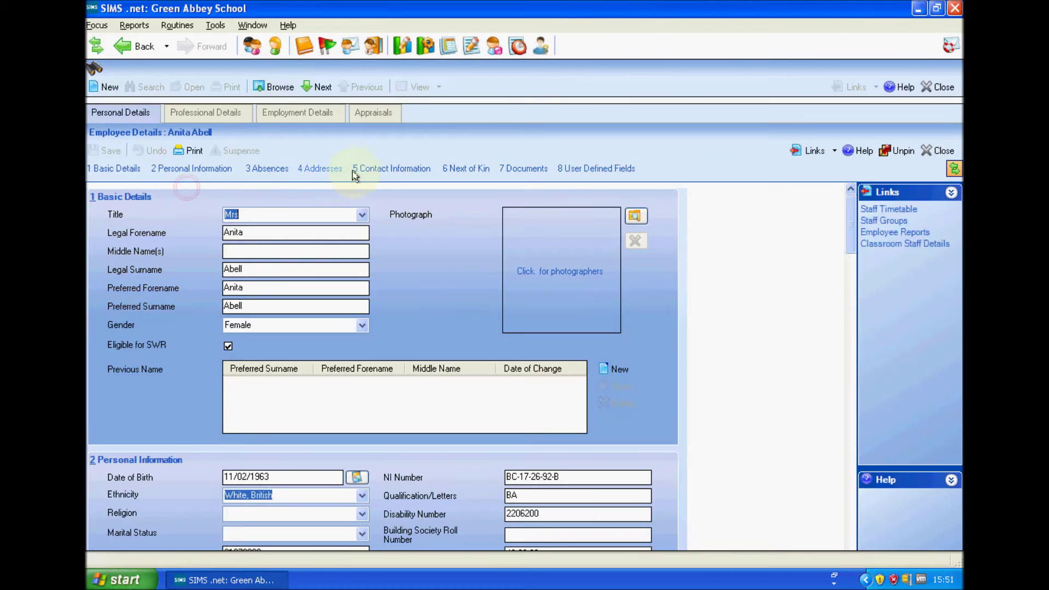
left_click(397, 174)
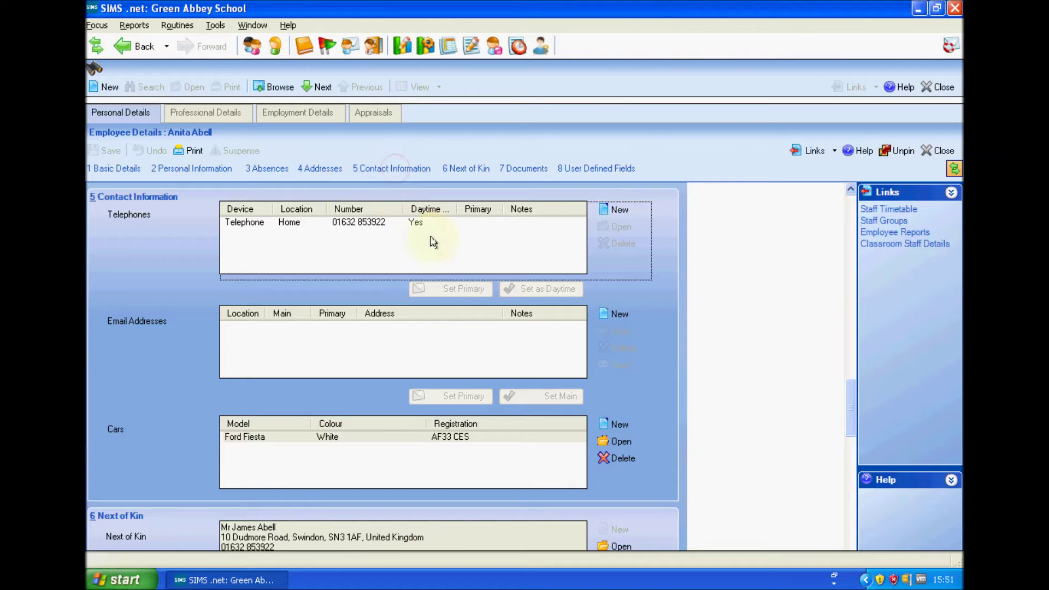
Add the staff member's e-mail address with Location set to Work and save the record.
left_click(624, 320)
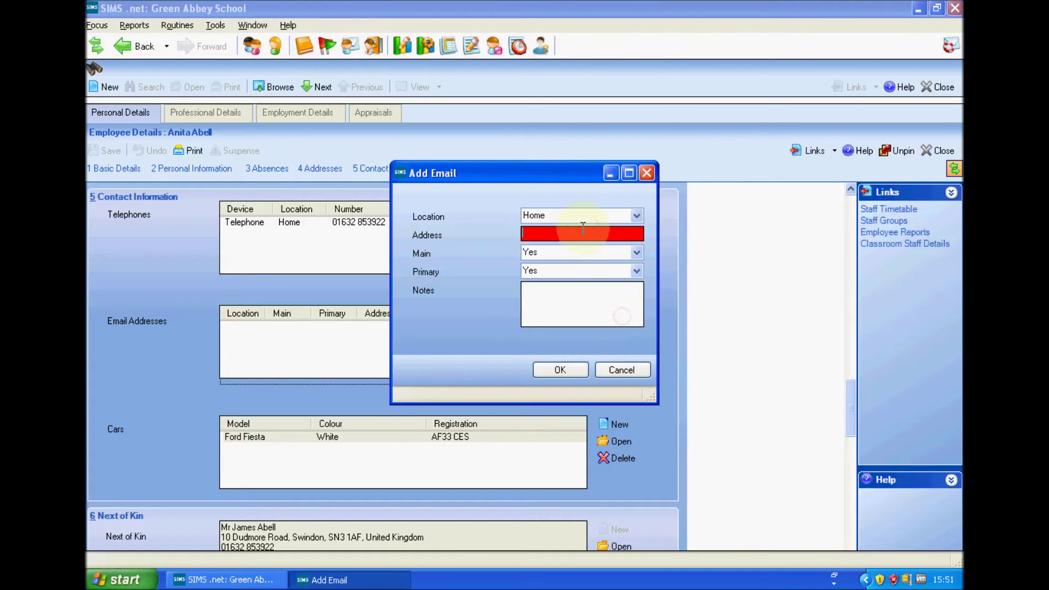
key("ctrl+v")
left_click(636, 216)
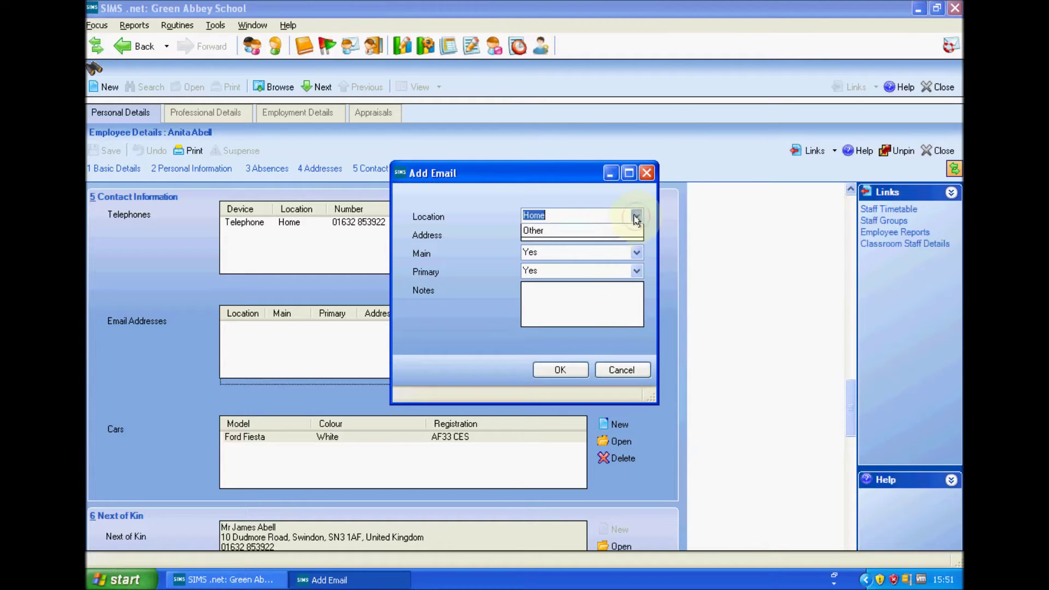
left_click(618, 242)
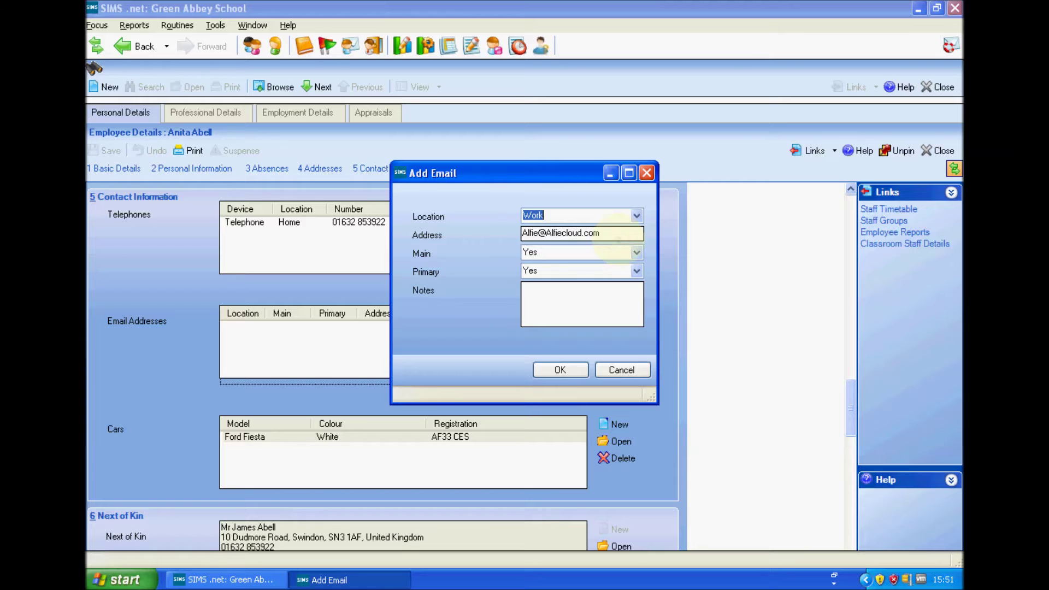
left_click(561, 370)
left_click(105, 151)
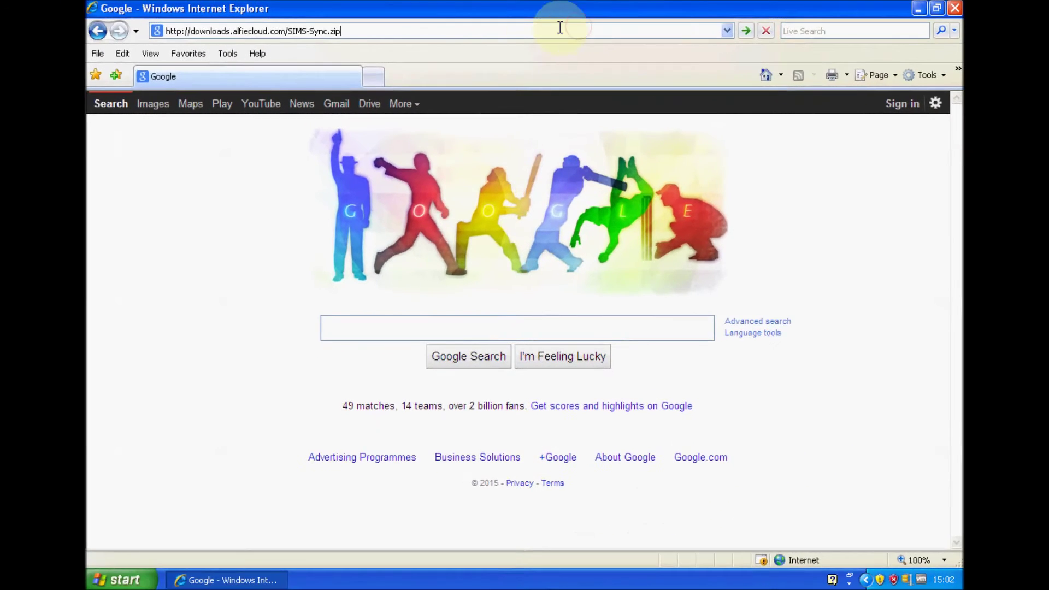
Download SIMS-Sync.zip to the Desktop and minimise Internet Explorer.
left_click(569, 34)
left_click(456, 29)
key("Return")
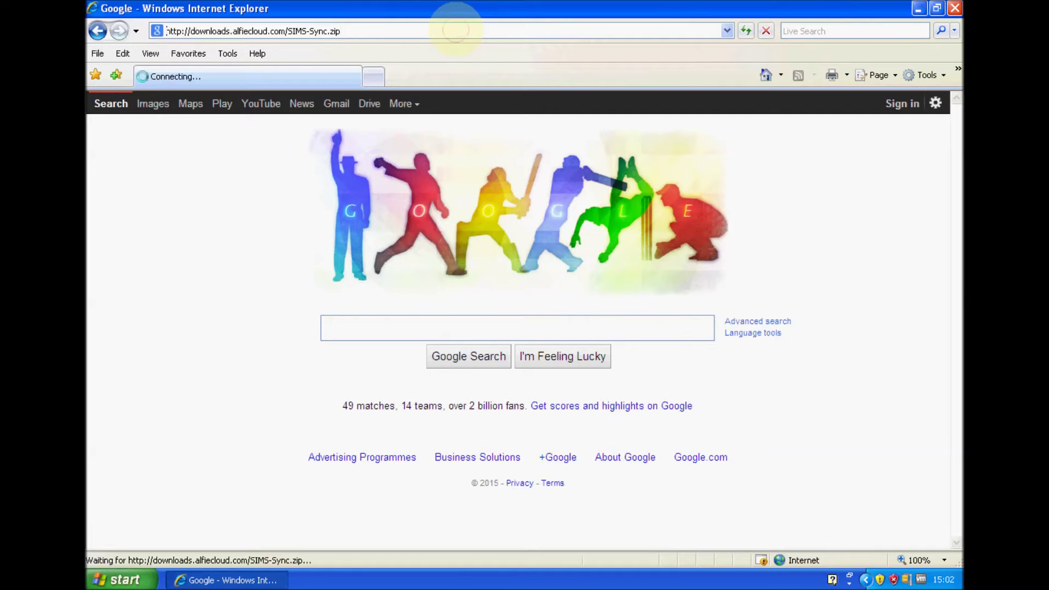
left_click(567, 297)
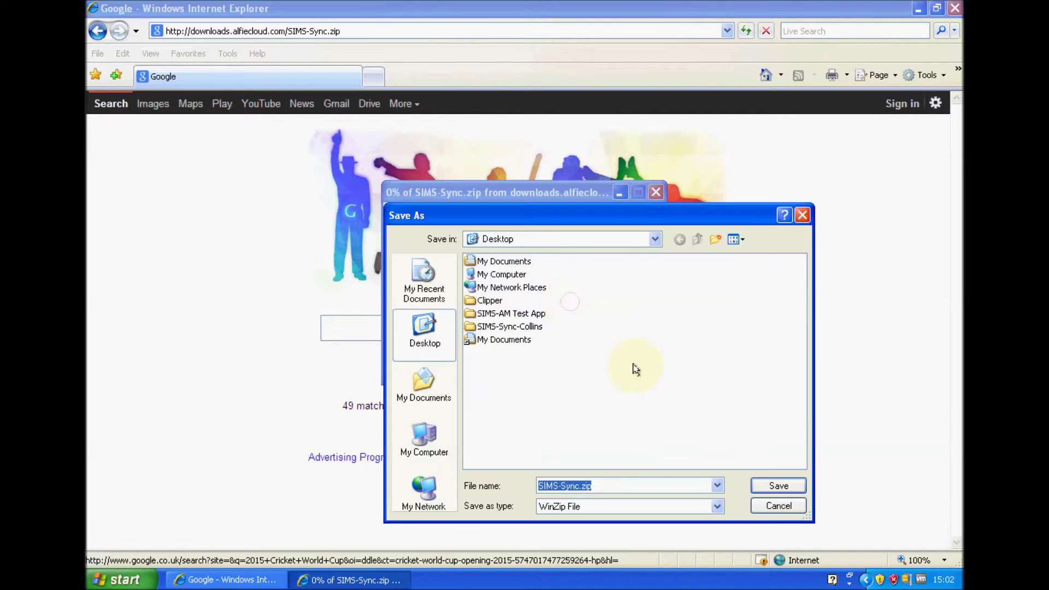
left_click(790, 484)
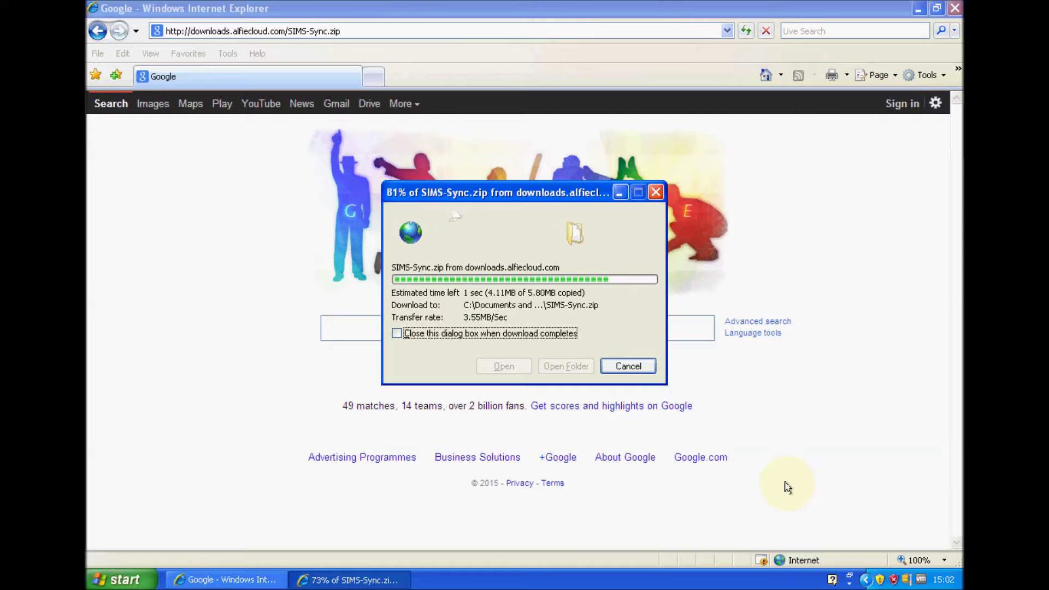
left_click(647, 374)
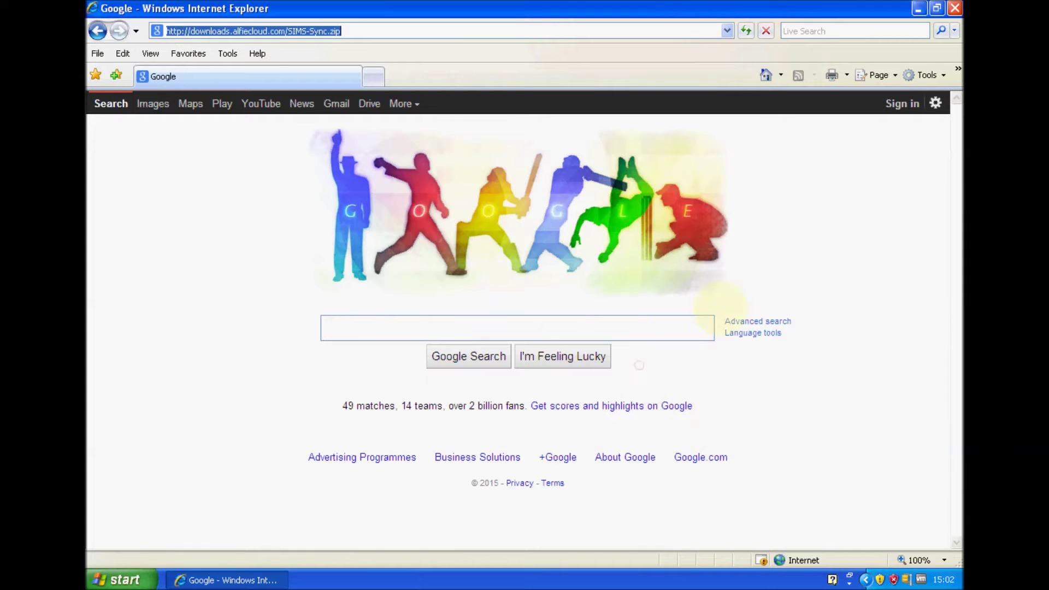
left_click(919, 8)
Run setup.exe, install SIMS-Sync to the default folder, then view its proxy settings.
double_click(113, 76)
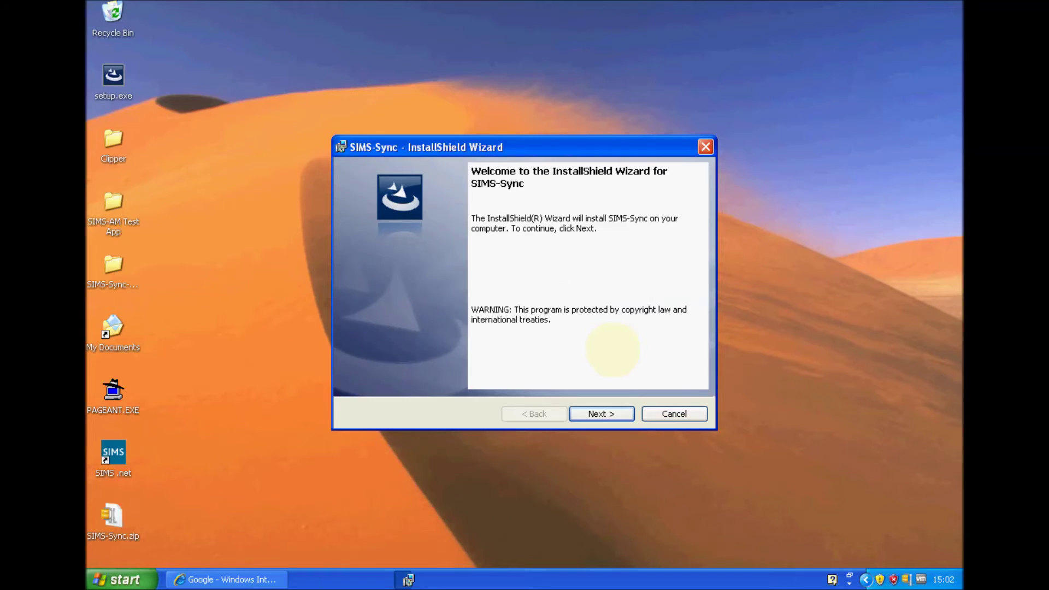
left_click(622, 414)
left_click(622, 414)
left_click(601, 413)
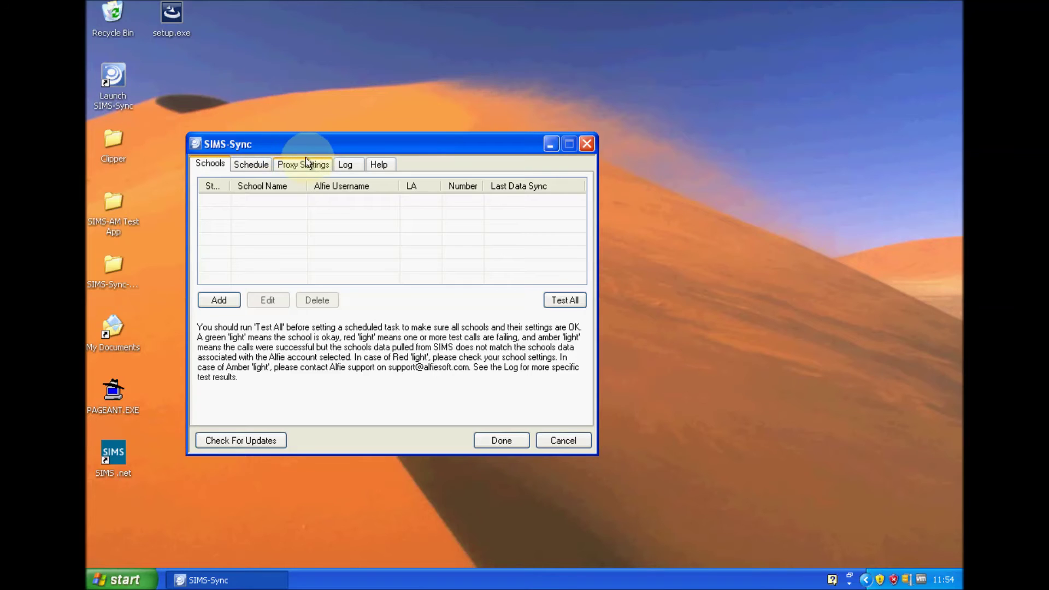
left_click(306, 163)
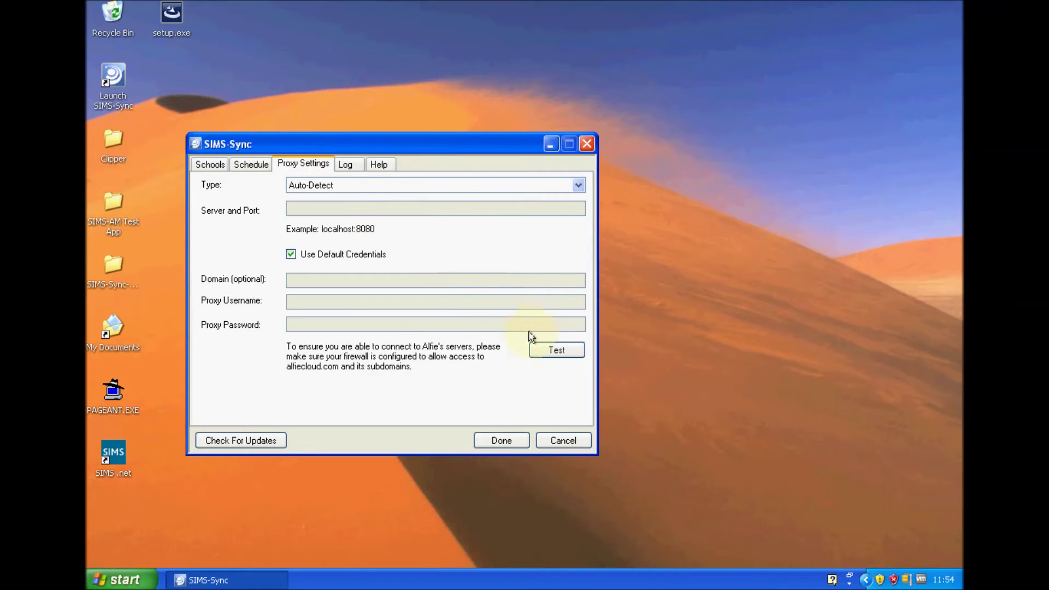
Confirm the Auto-Detect proxy settings pass the connection test, then show the linked schools list.
left_click(556, 350)
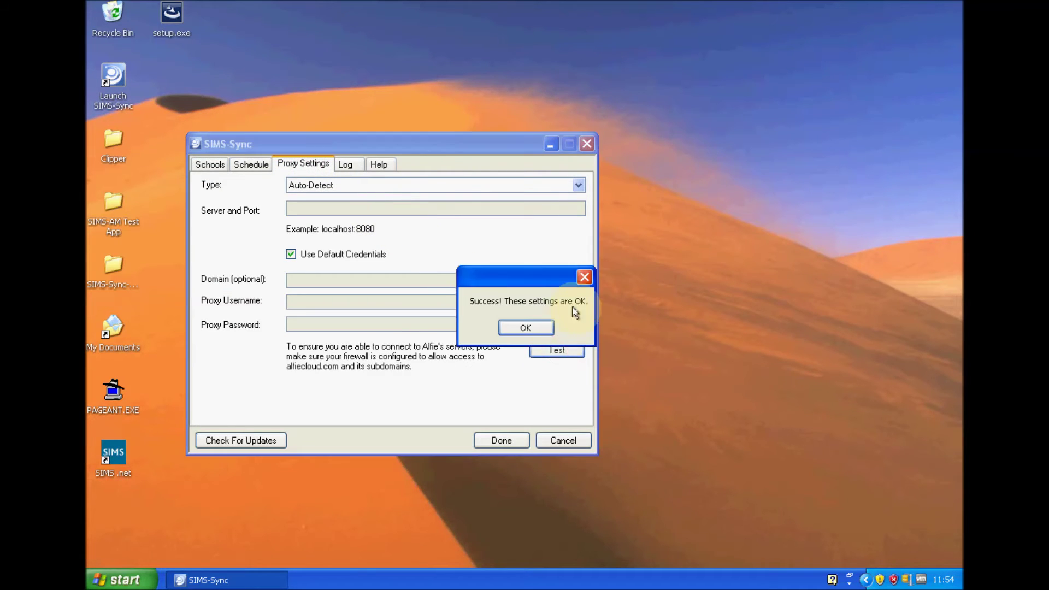
left_click(525, 328)
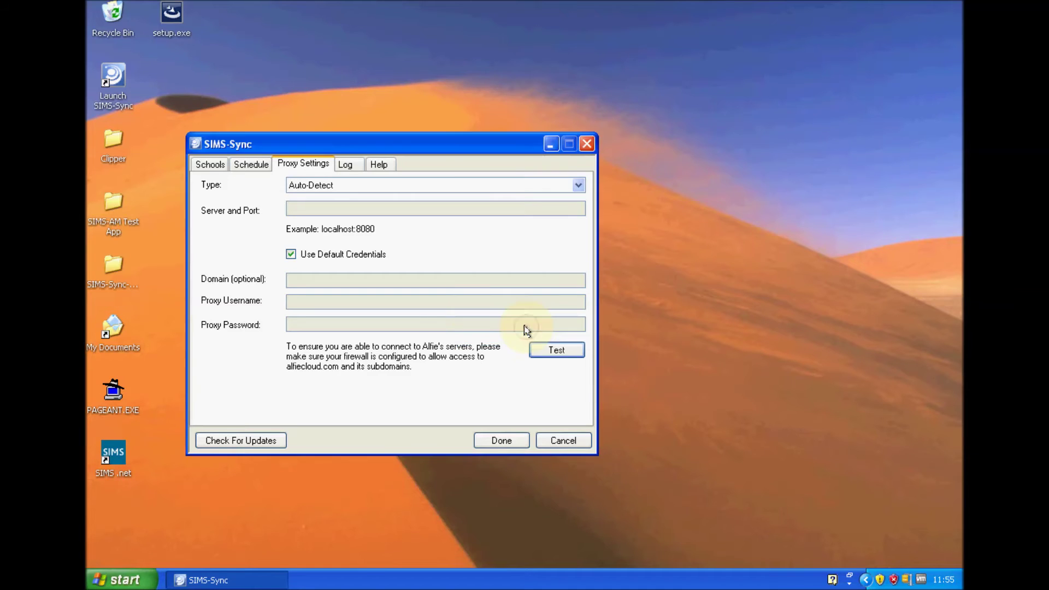
left_click(211, 163)
Add a school with auto-detected server .\sims and database engga5, and enter the SIMS login.
left_click(218, 300)
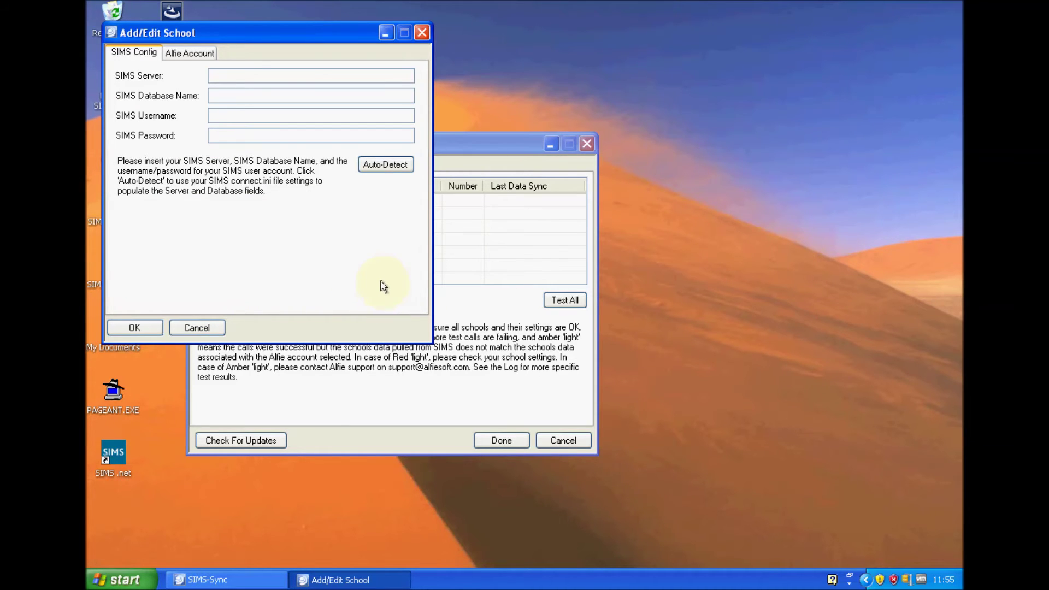
left_click(386, 165)
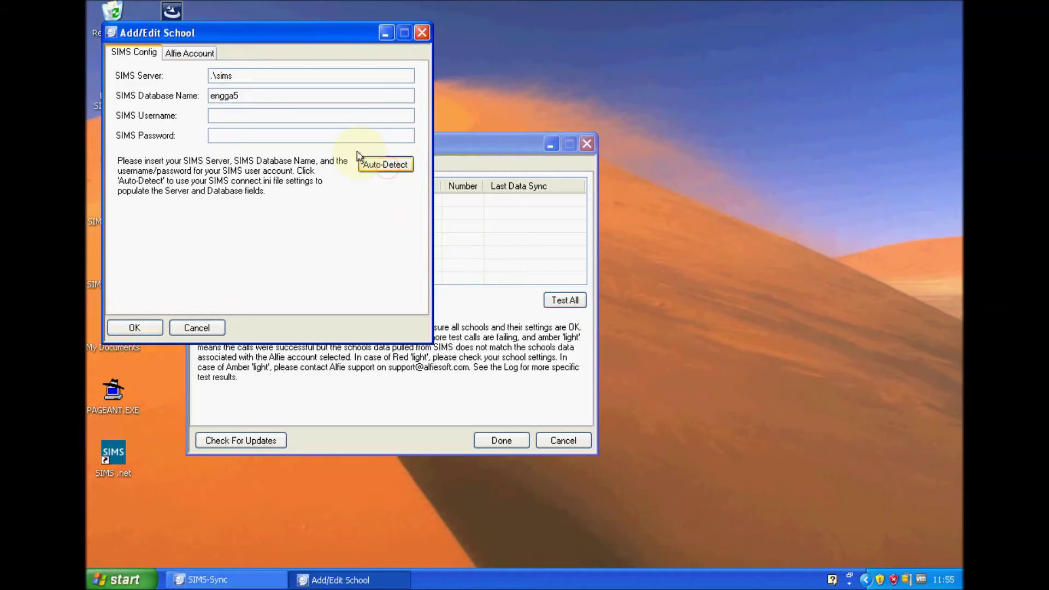
left_click(320, 114)
type("alfie0sims")
left_click(302, 137)
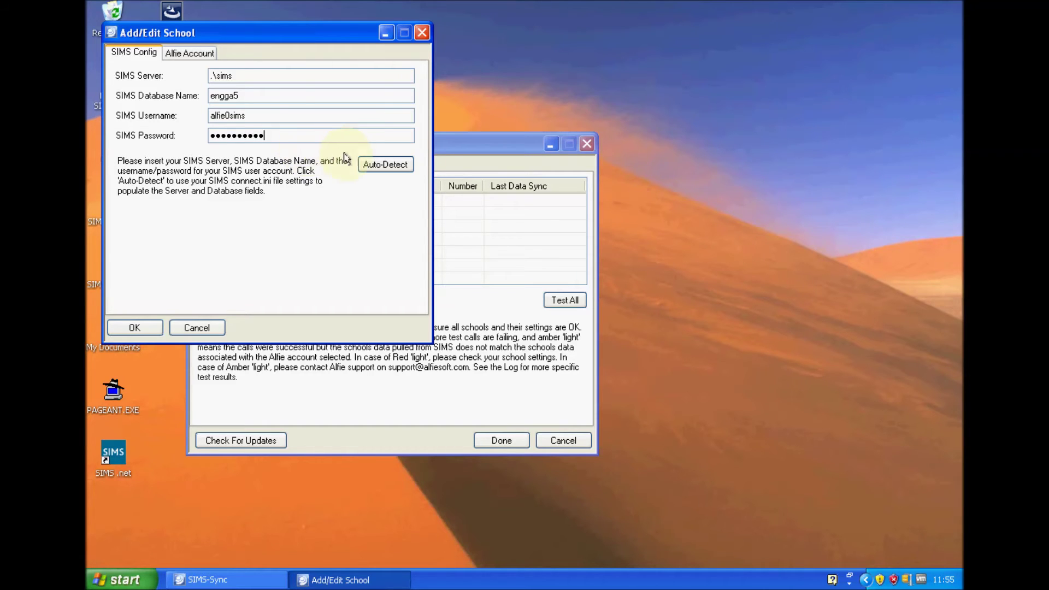
left_click(188, 52)
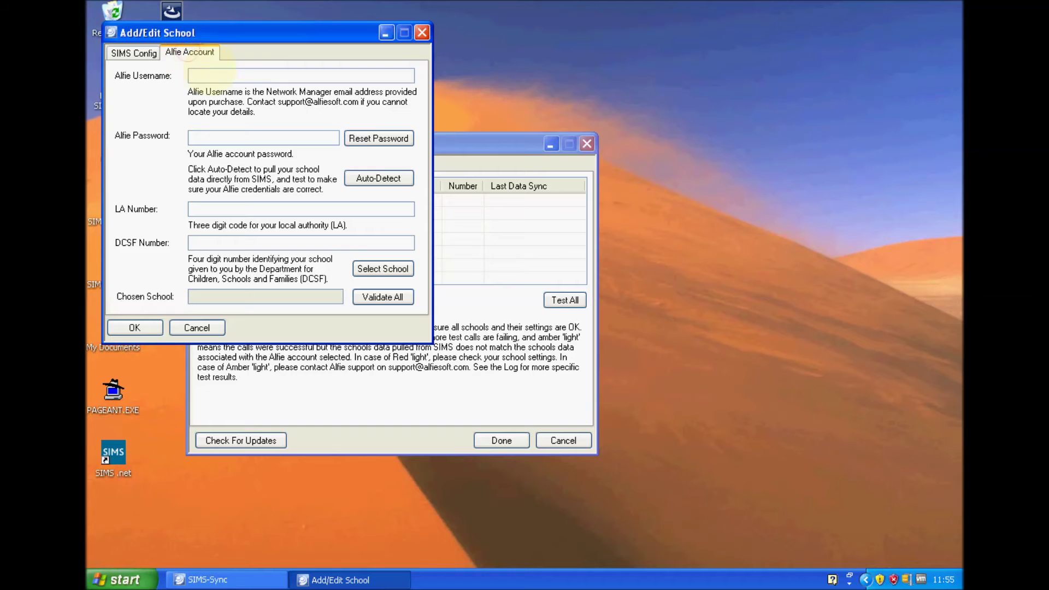
Enter the Alfie account e-mail and auto-detect LA number 823 and DCSF number 4321.
left_click(209, 70)
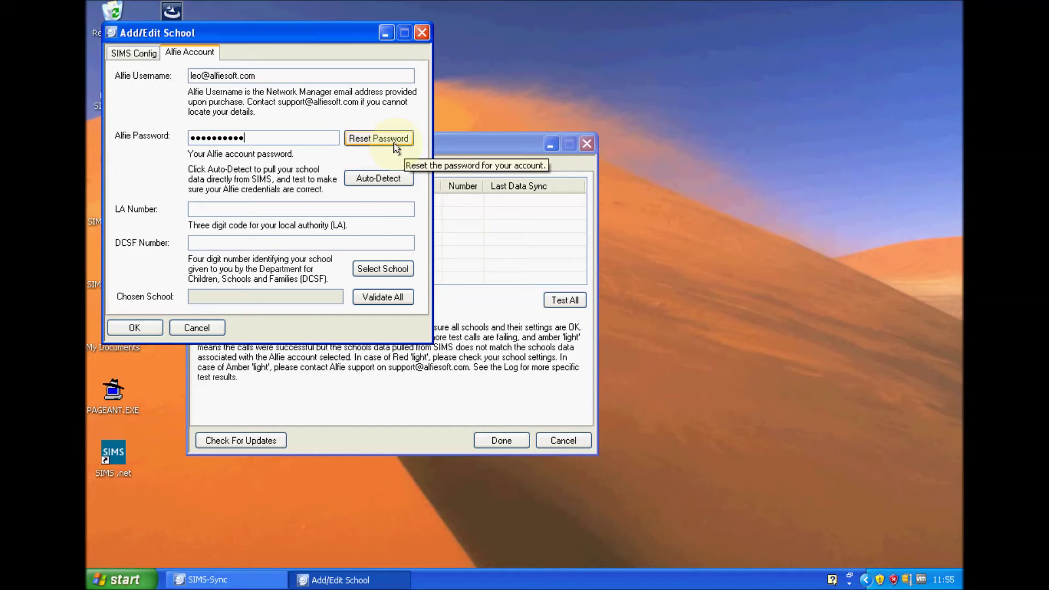
left_click(378, 177)
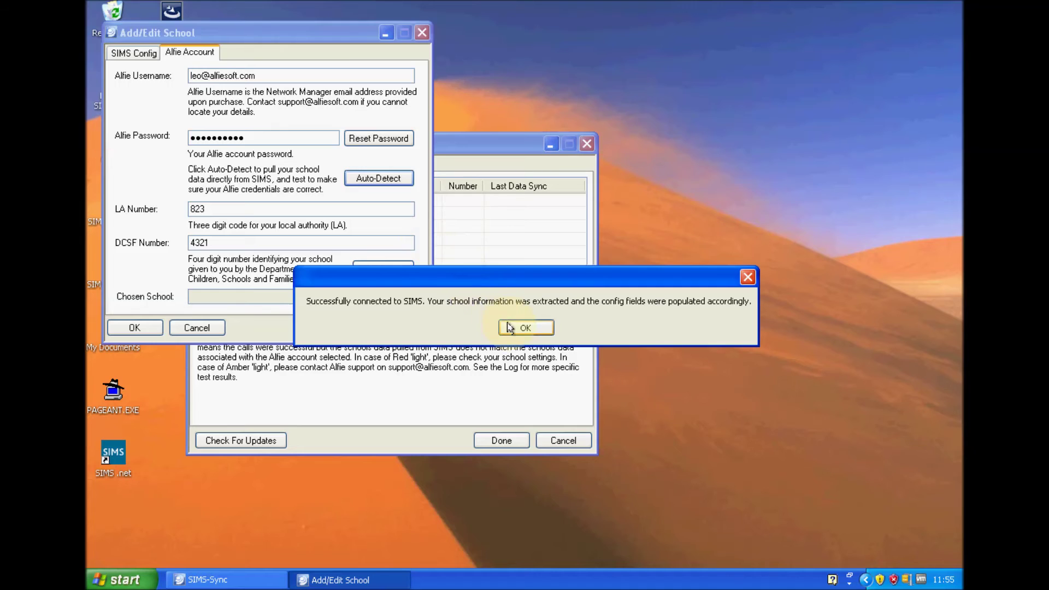
left_click(525, 328)
left_click(258, 209)
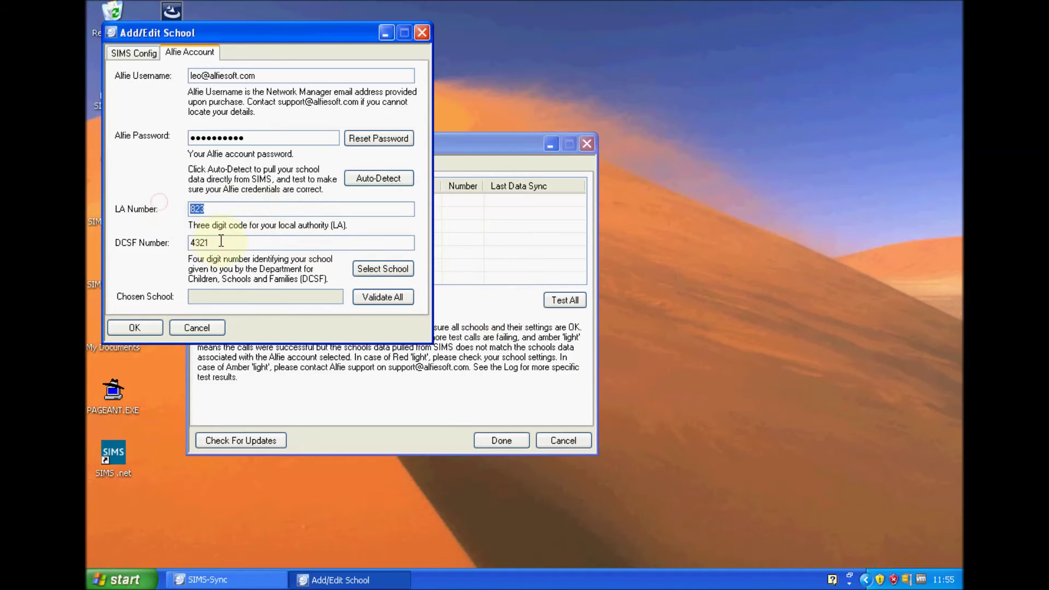
key("Tab")
Select Green Abbey as the school, validate all settings, and save the school entry.
left_click(375, 273)
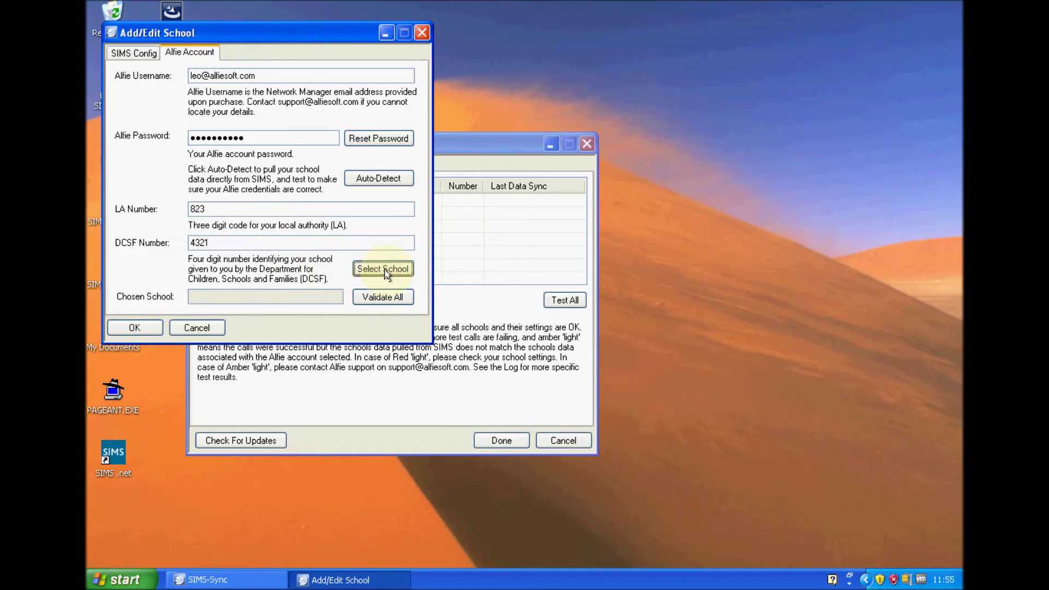
left_click(522, 331)
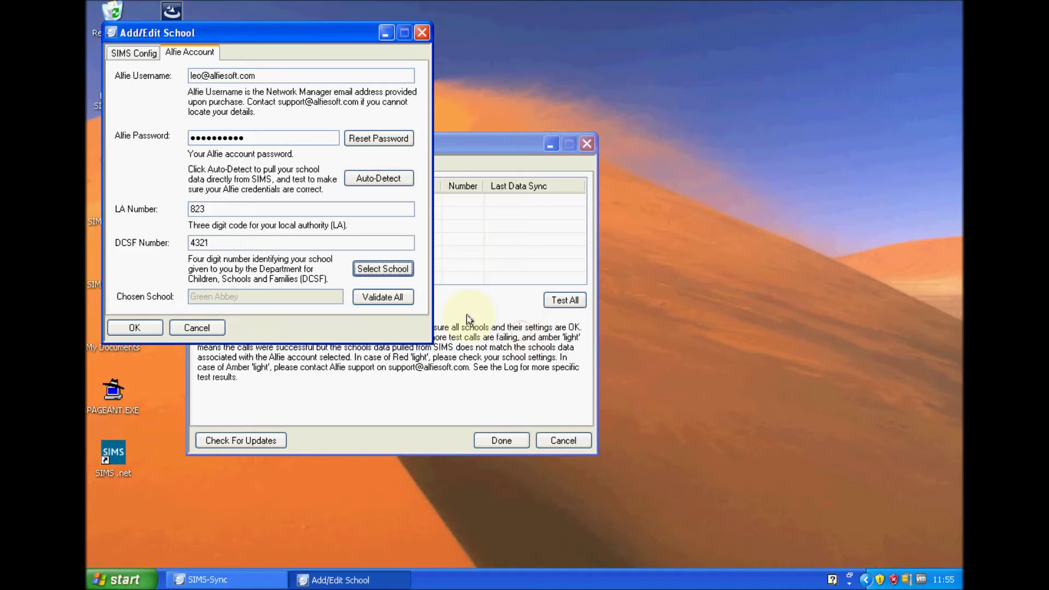
left_click(380, 298)
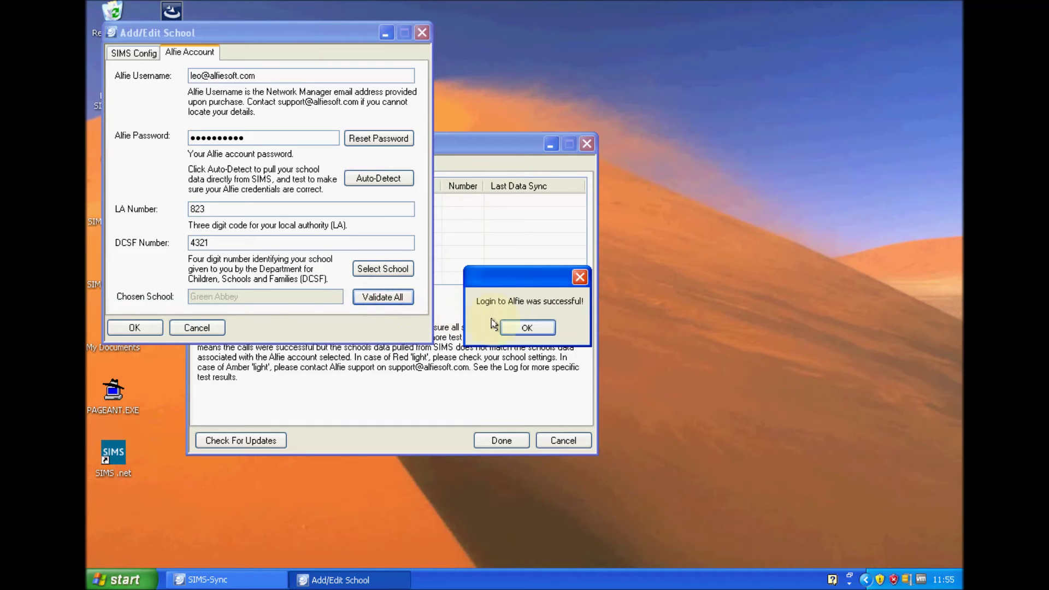
left_click(529, 328)
left_click(141, 327)
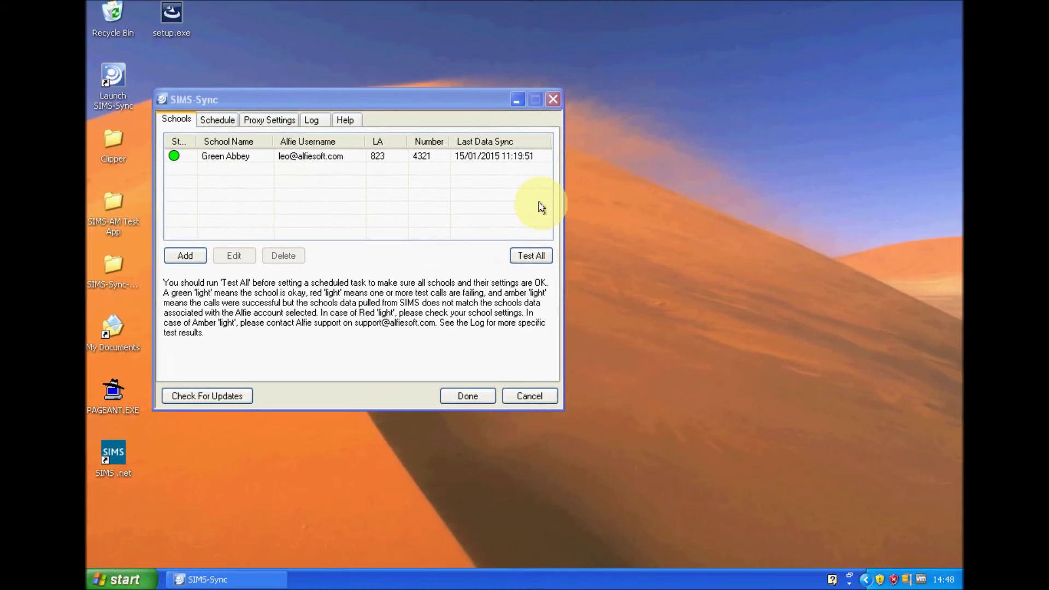
Start an immediate Run Now sync; the daily schedule stays at 3:00–4:00.
left_click(223, 119)
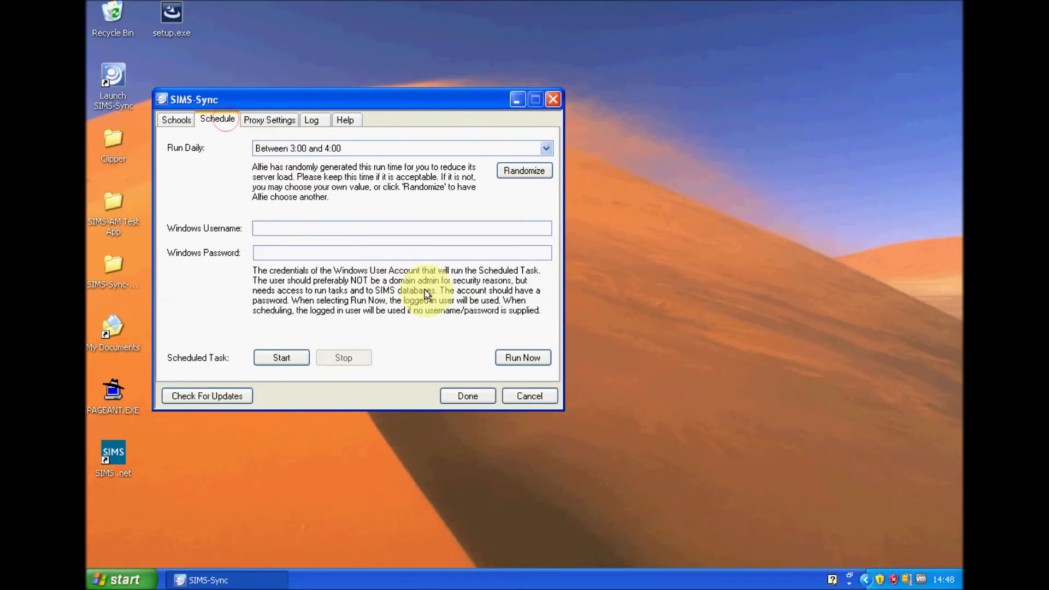
left_click(544, 358)
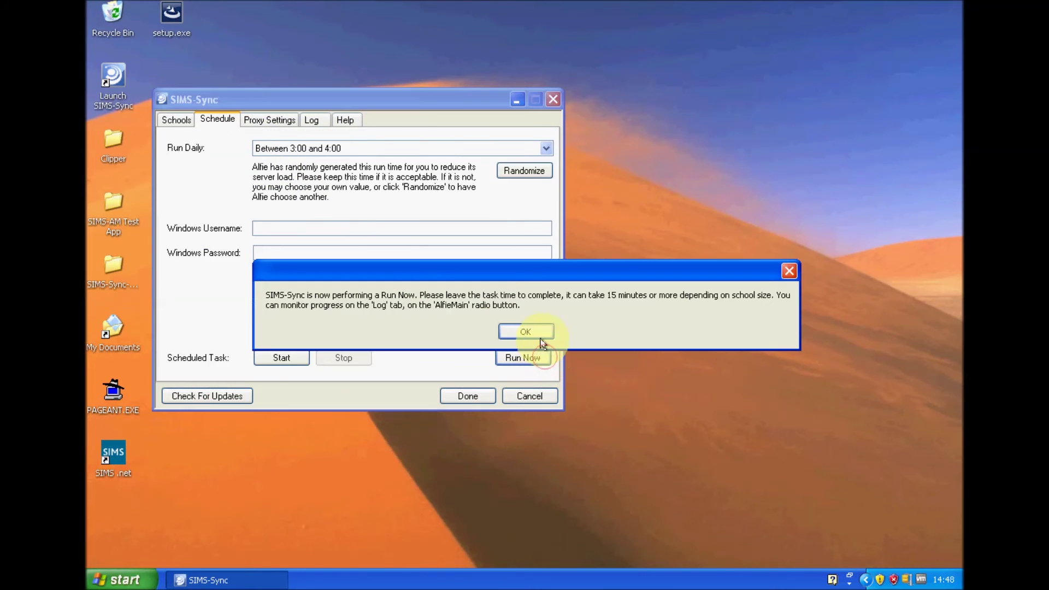
left_click(538, 332)
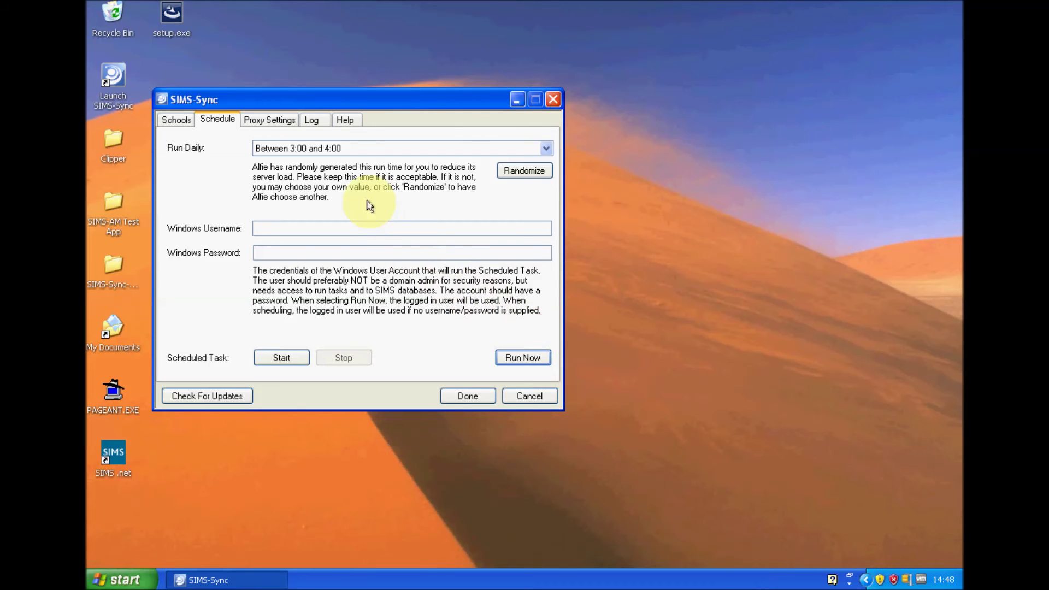
Refresh the AlfieMain log and check that the STUD, STAFF, MEMBERS and PULL jobs completed.
left_click(312, 119)
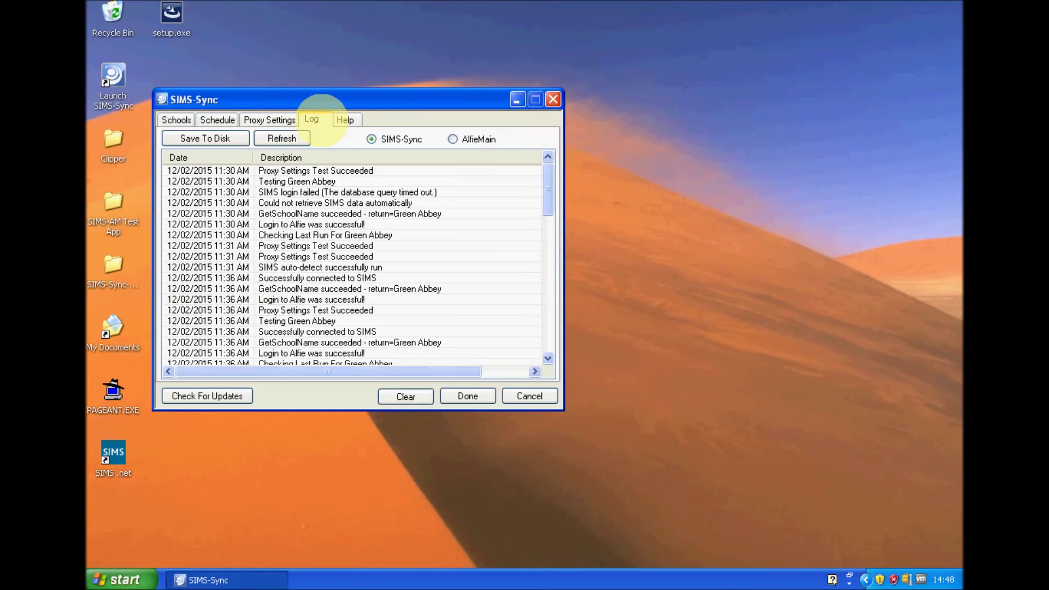
left_click(453, 140)
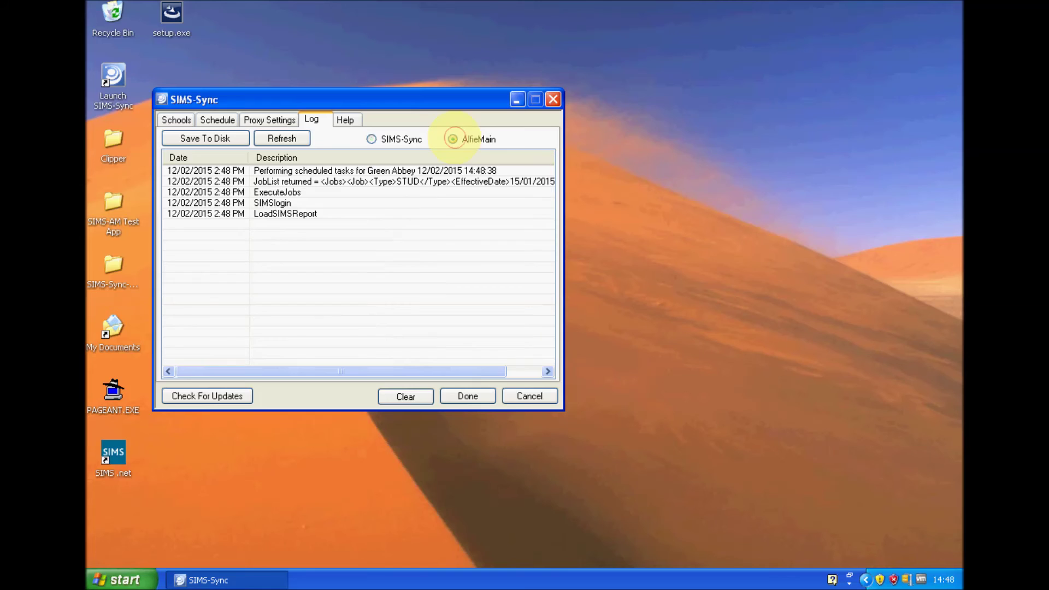
left_click(282, 140)
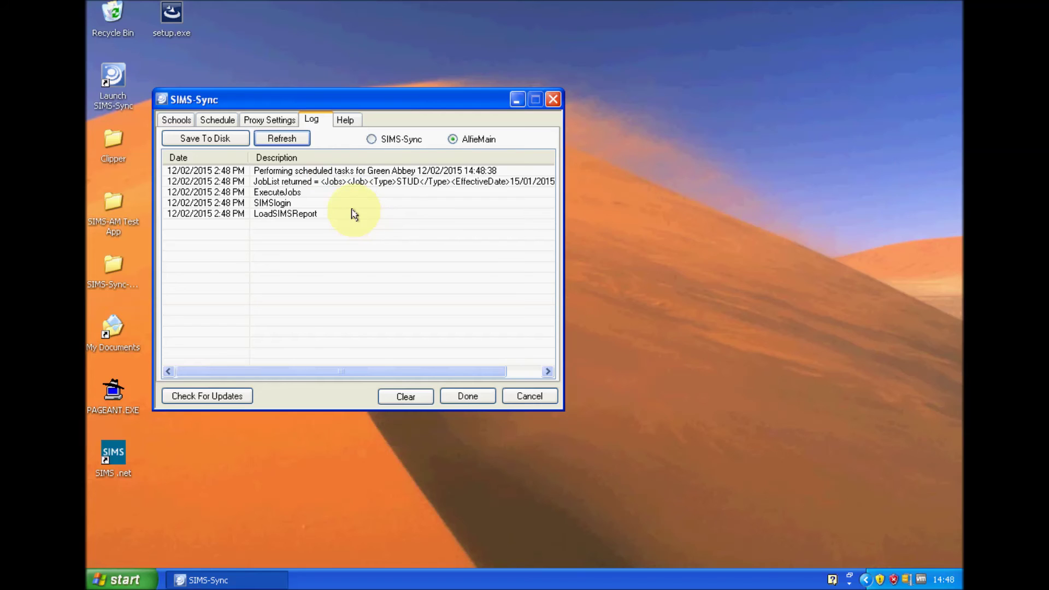
left_click(290, 140)
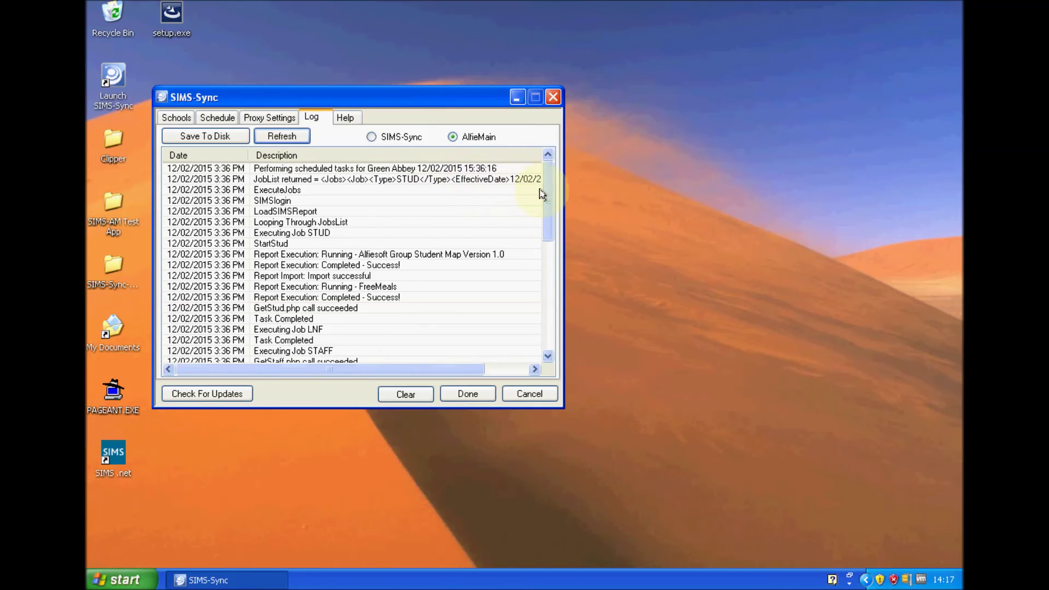
left_click_drag(547, 193, 546, 346)
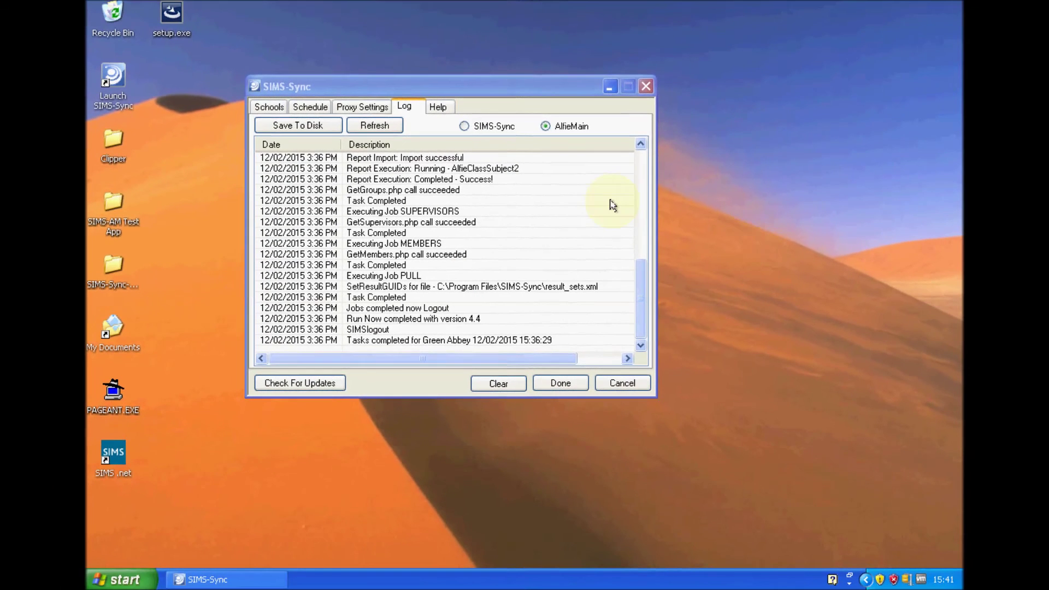
Schedule a daily 4:00–5:00 sync under the Administrator account with its password, and start it.
left_click(316, 91)
left_click(501, 136)
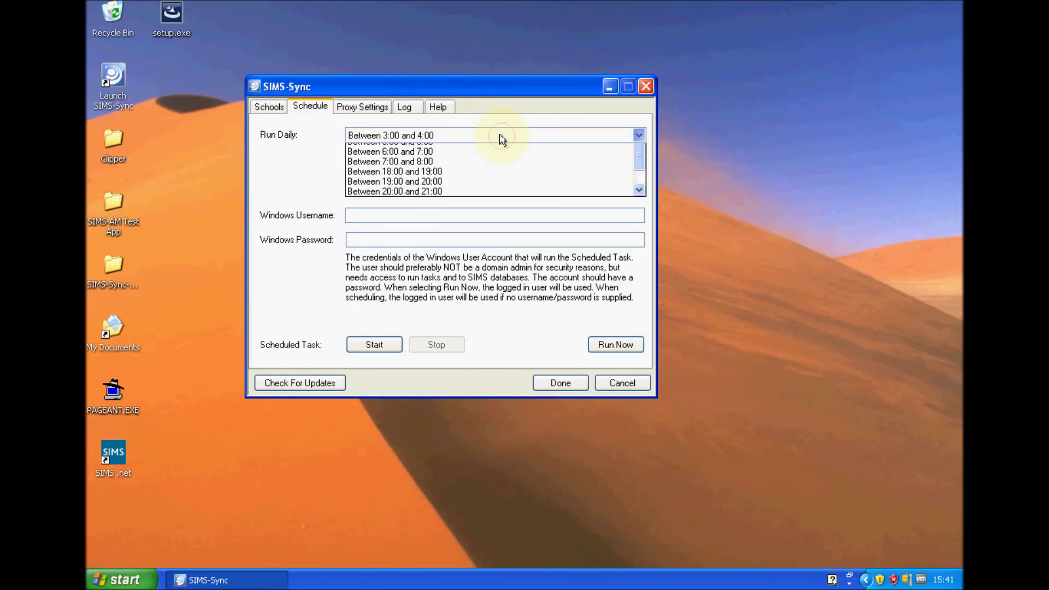
left_click(492, 159)
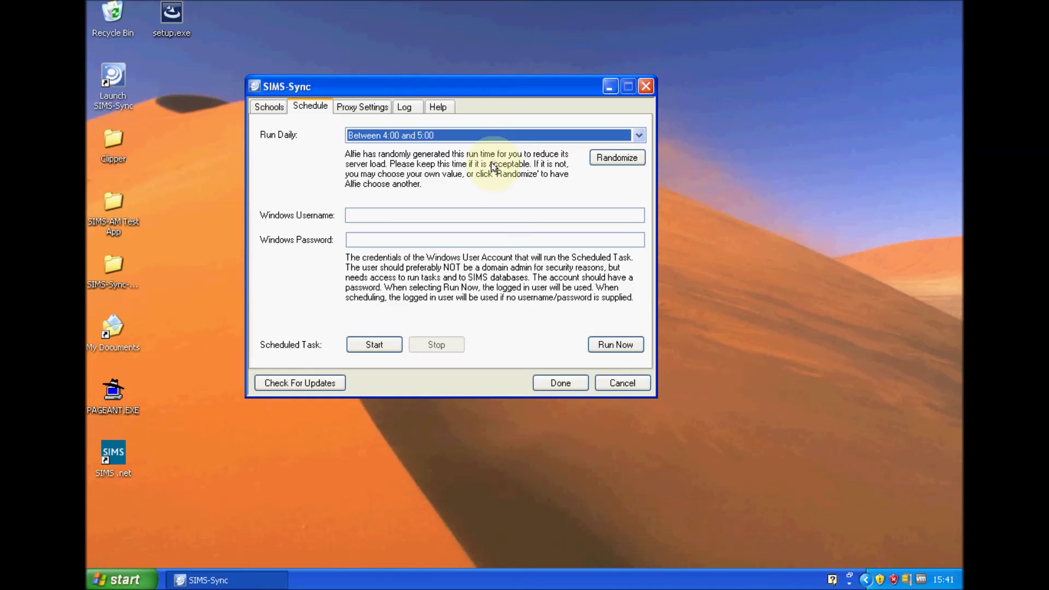
left_click(447, 211)
type("Administrator")
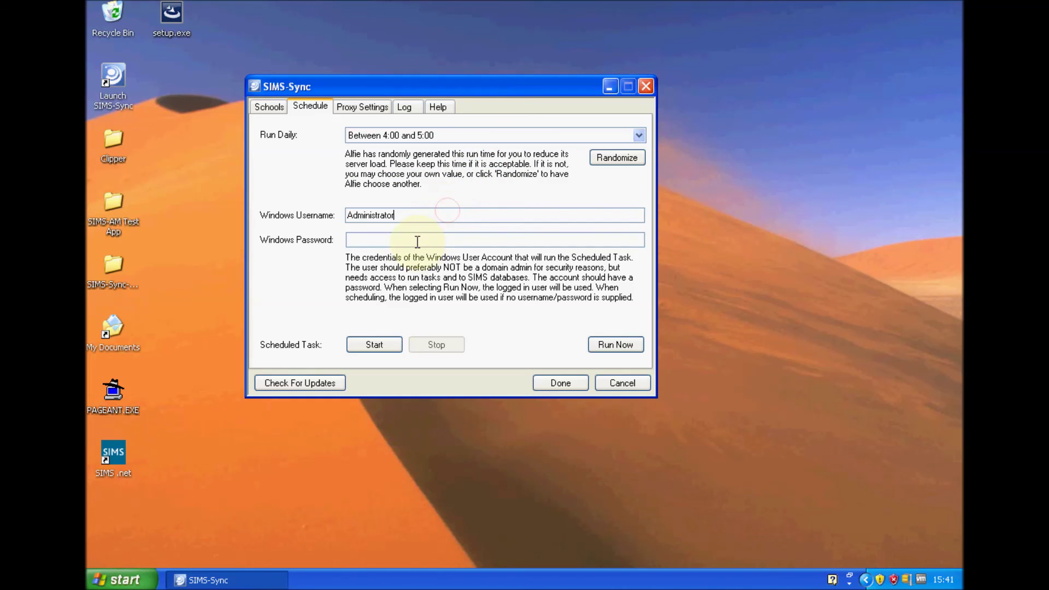
left_click(417, 240)
type("***")
left_click(382, 343)
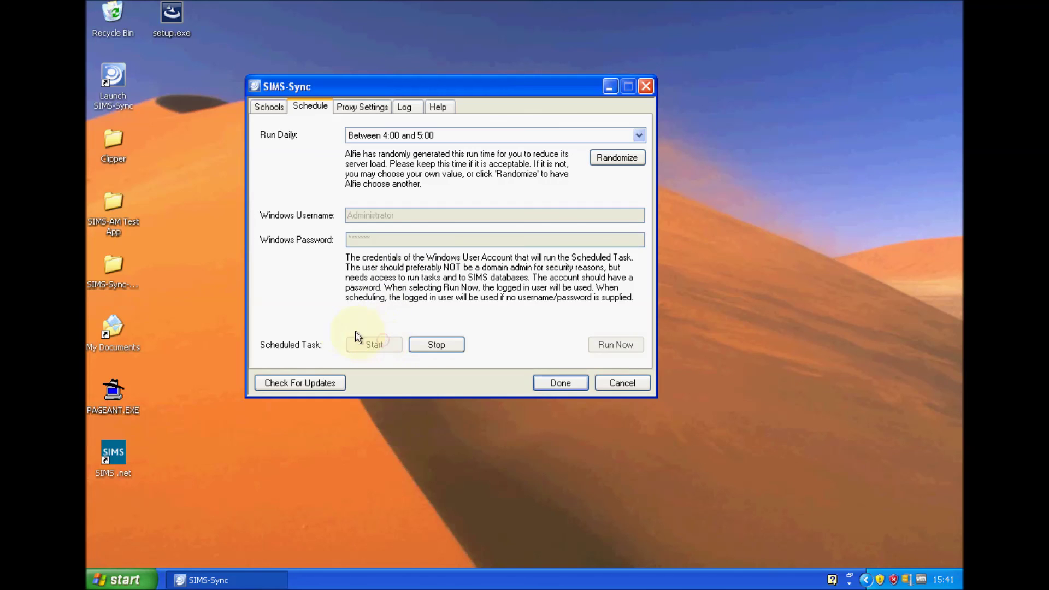